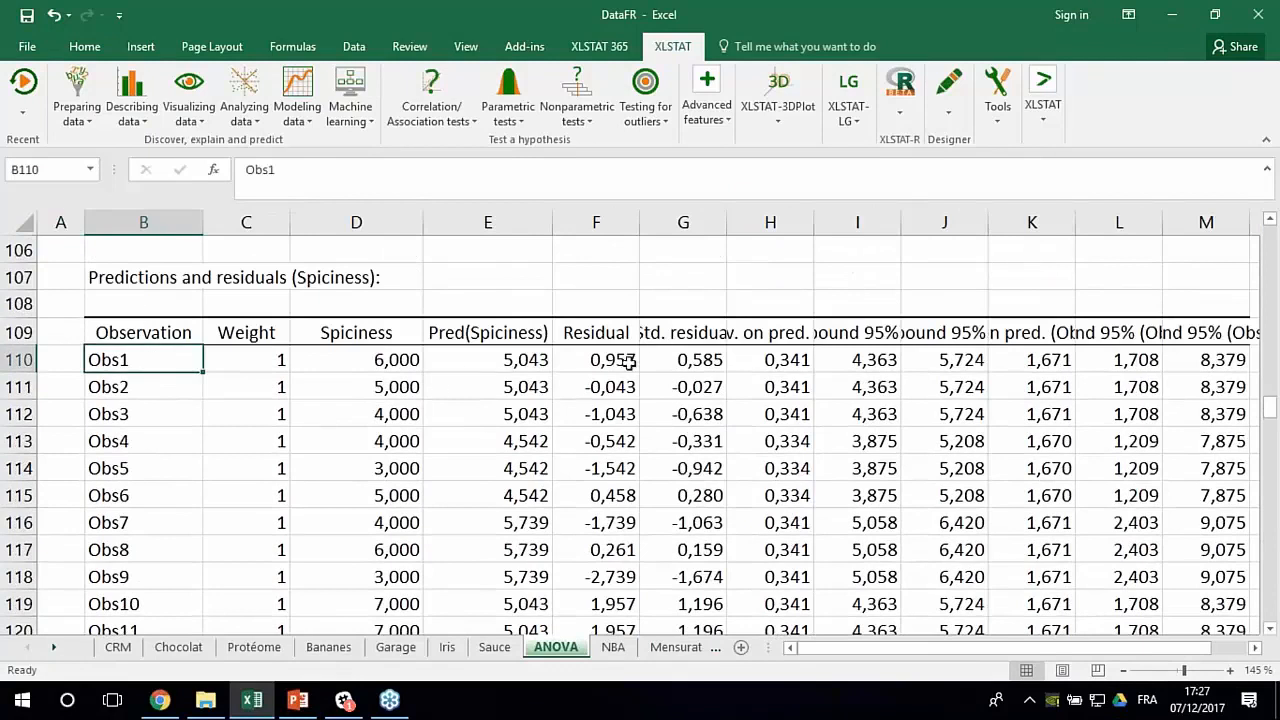
# - Widen the Residual and Std. residual columns in the predictions and residuals table and inspect both columns
pyautogui.moveTo(640, 221); pyautogui.dragTo(655, 221)
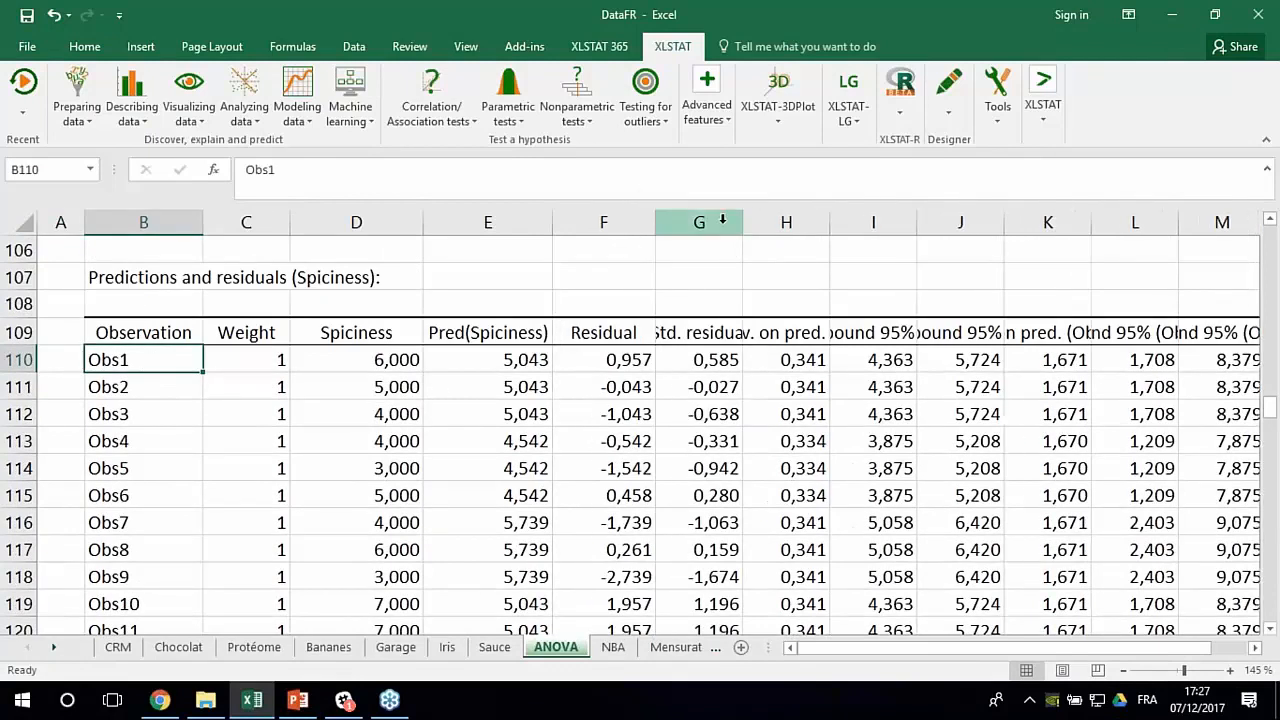
pyautogui.moveTo(742, 221); pyautogui.dragTo(812, 221)
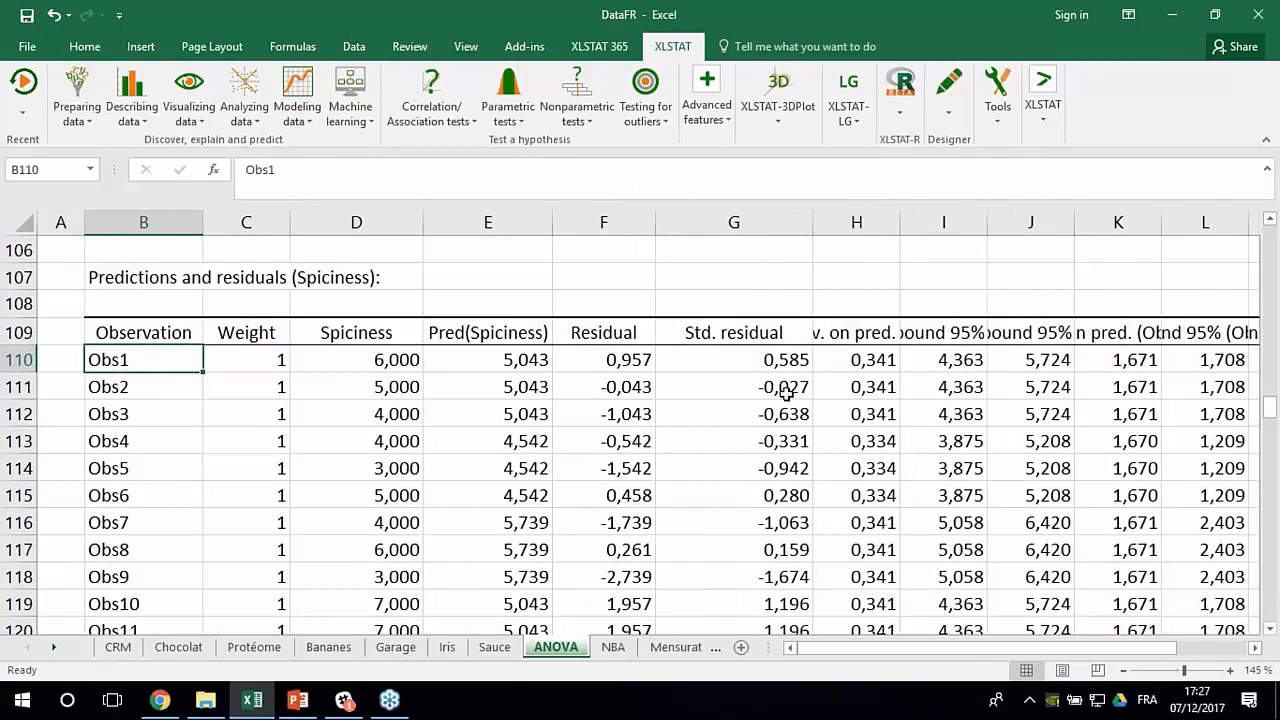
pyautogui.click(618, 331)
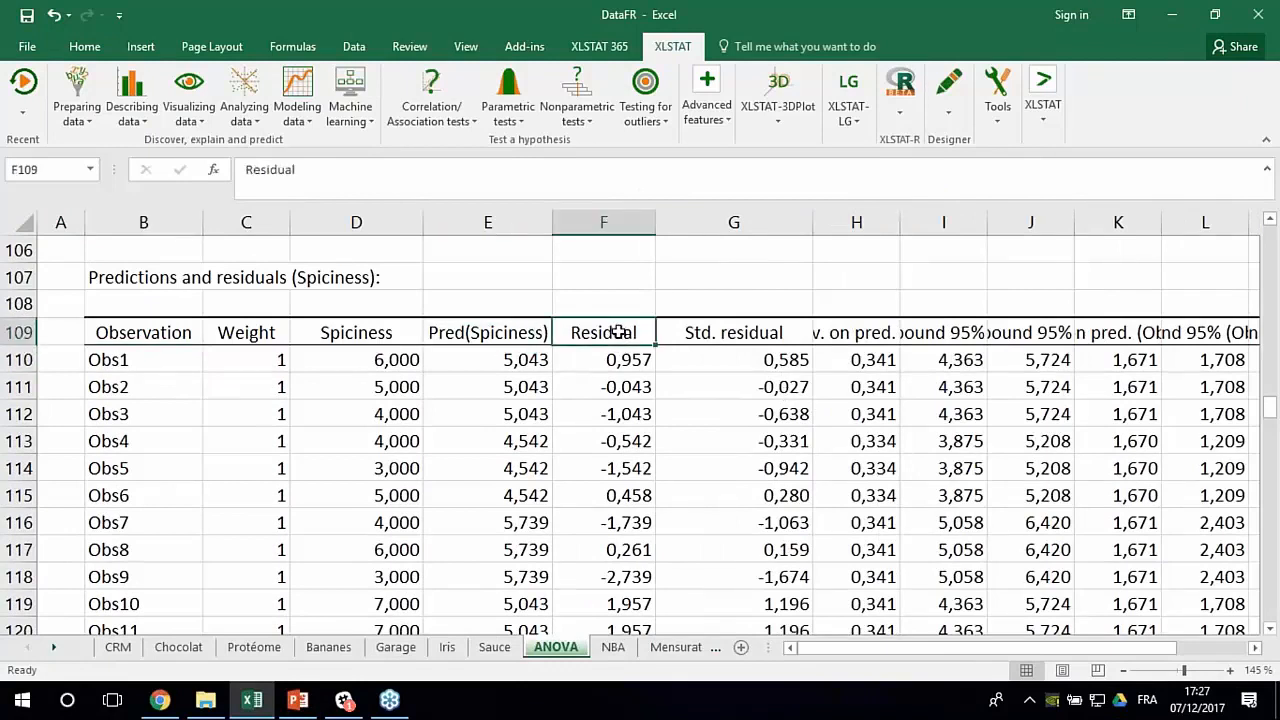
pyautogui.click(690, 332)
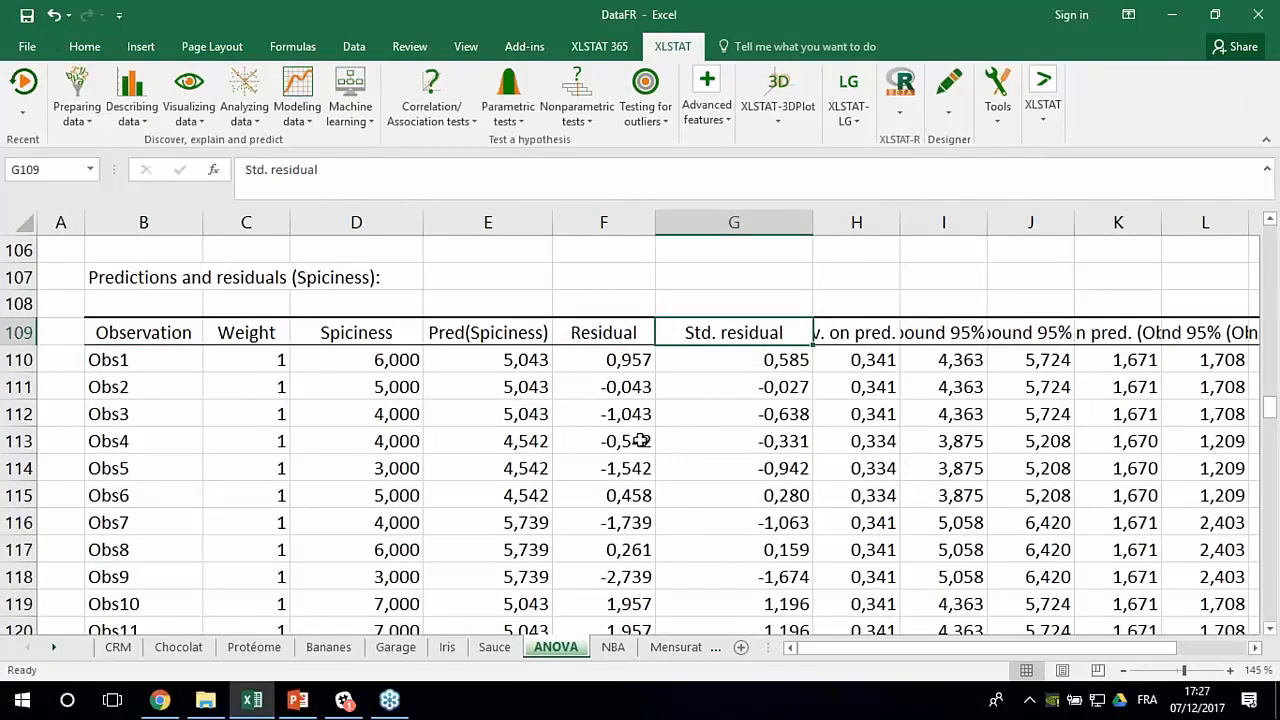
pyautogui.moveTo(614, 332); pyautogui.dragTo(606, 417)
pyautogui.click(610, 470)
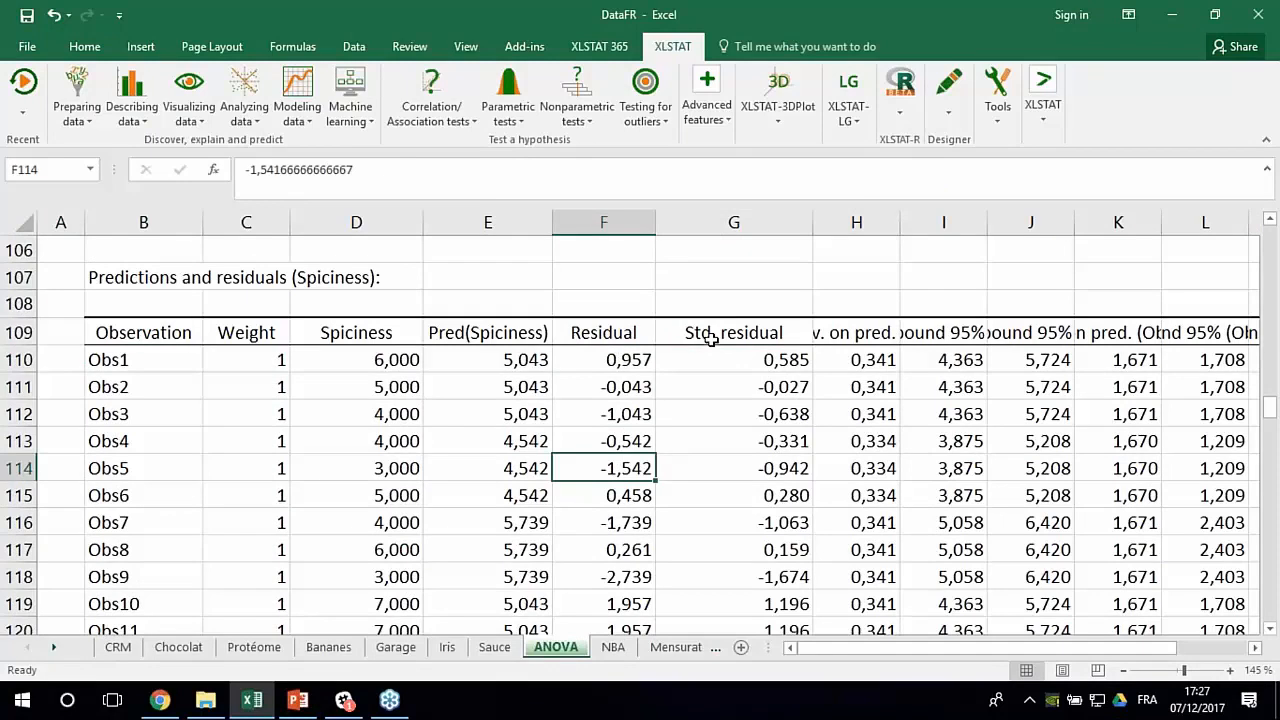
pyautogui.click(614, 333)
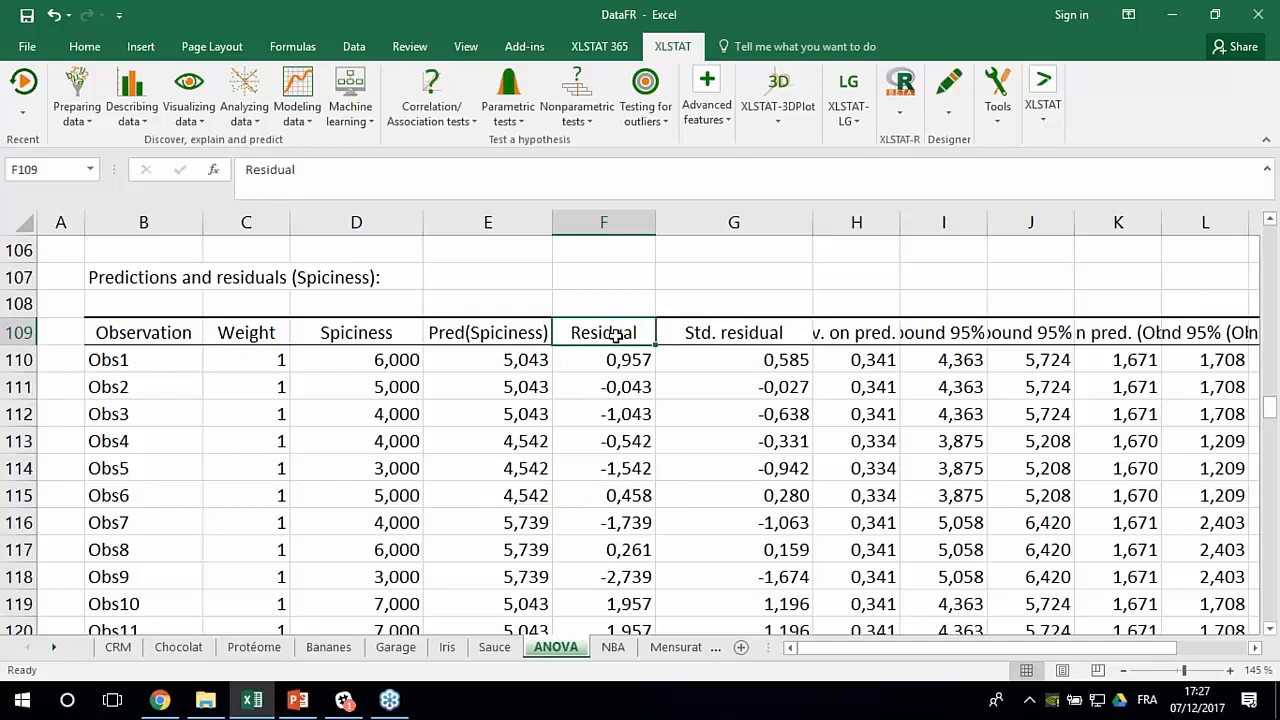
pyautogui.click(708, 335)
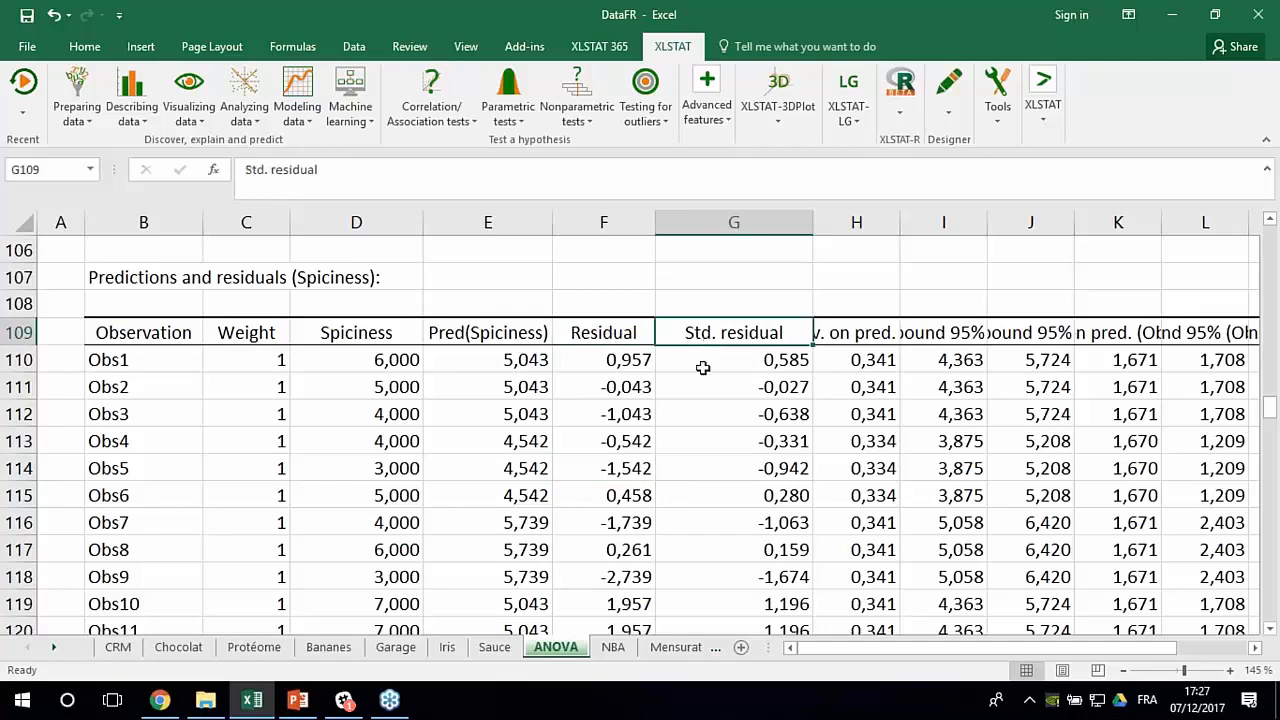
# - Run a Shapiro-Wilk normality test on the ANOVA sheet's Residual column, range F109:F179, with sample labels and a 5% significance level
pyautogui.click(592, 360)
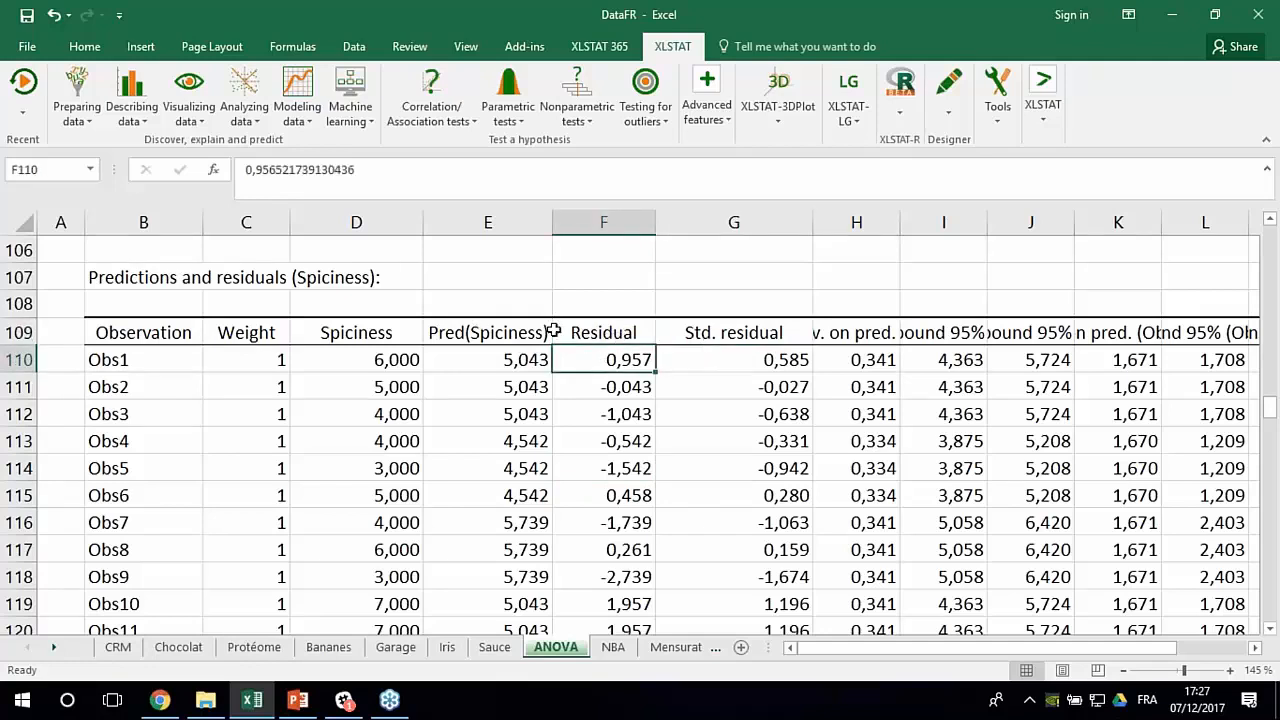
pyautogui.click(133, 112)
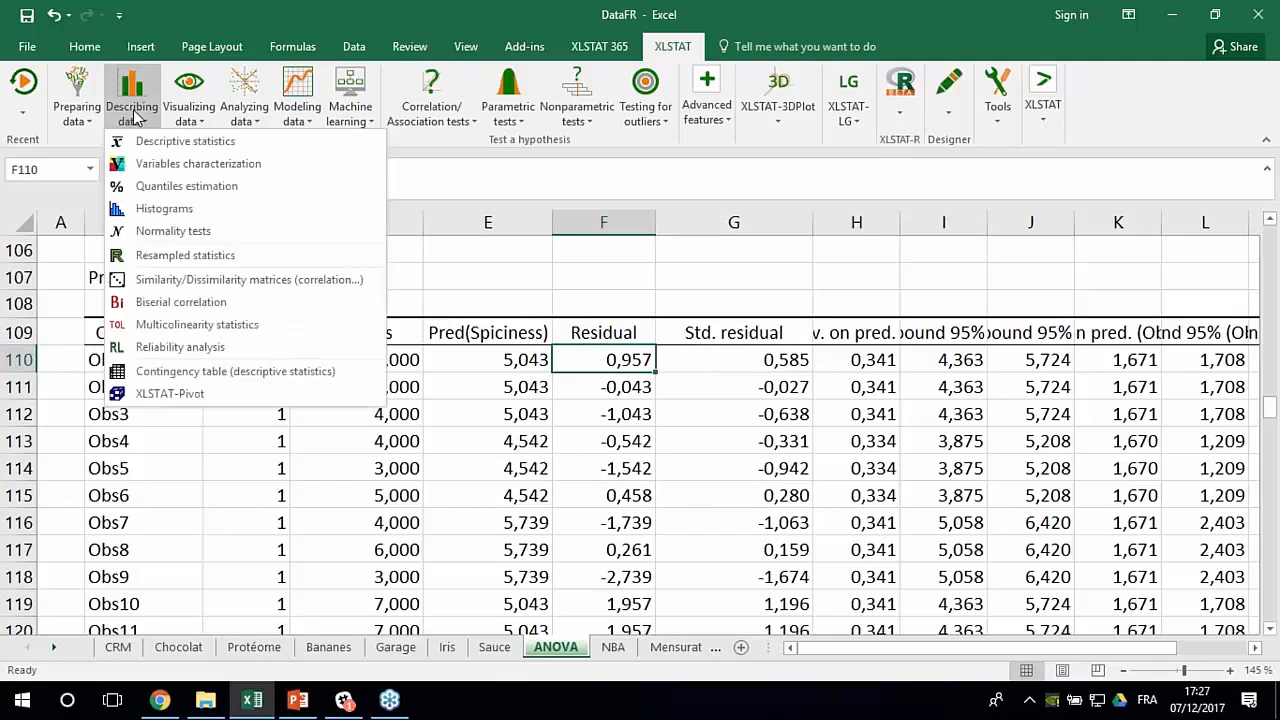
pyautogui.click(155, 238)
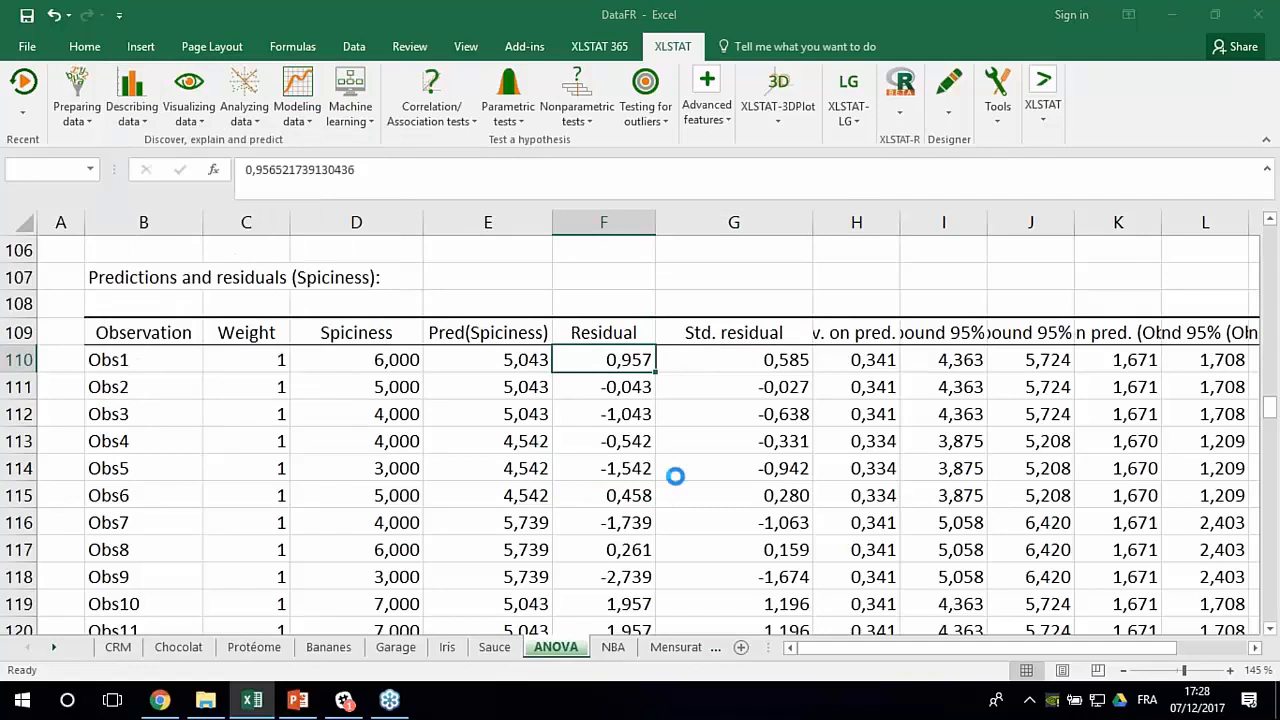
pyautogui.moveTo(584, 222); pyautogui.dragTo(861, 226)
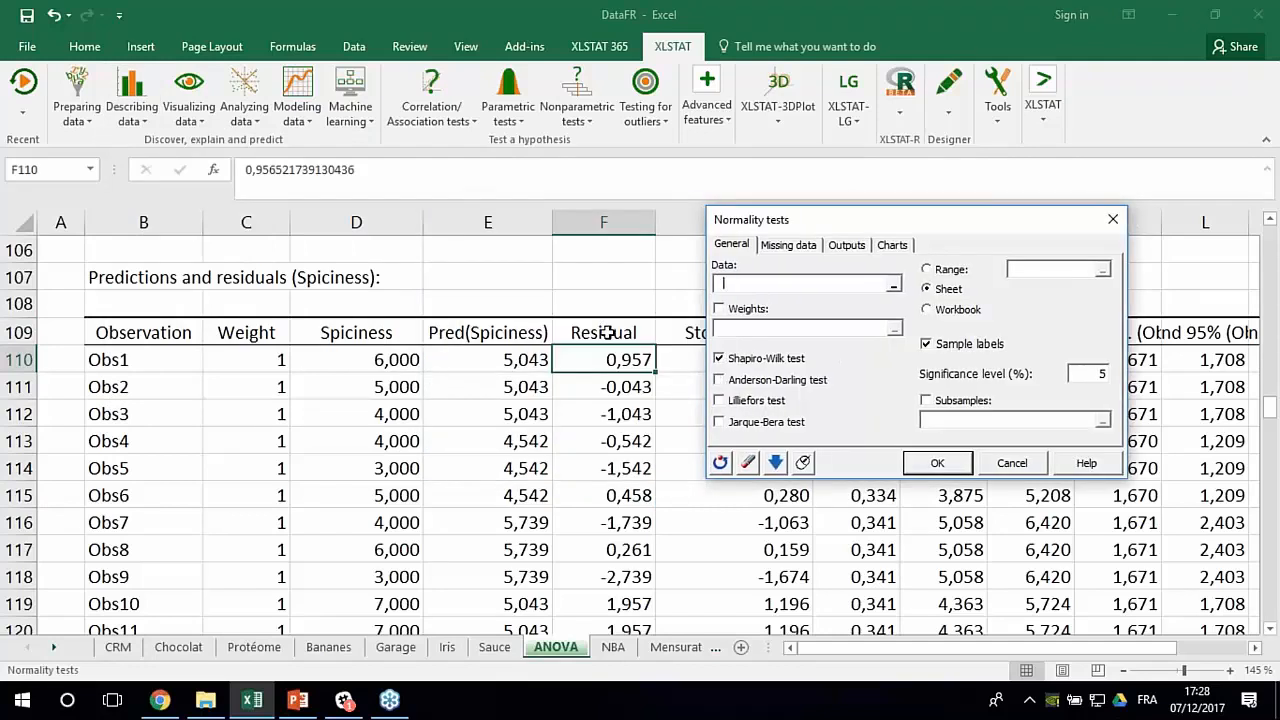
pyautogui.moveTo(607, 333); pyautogui.dragTo(624, 624)
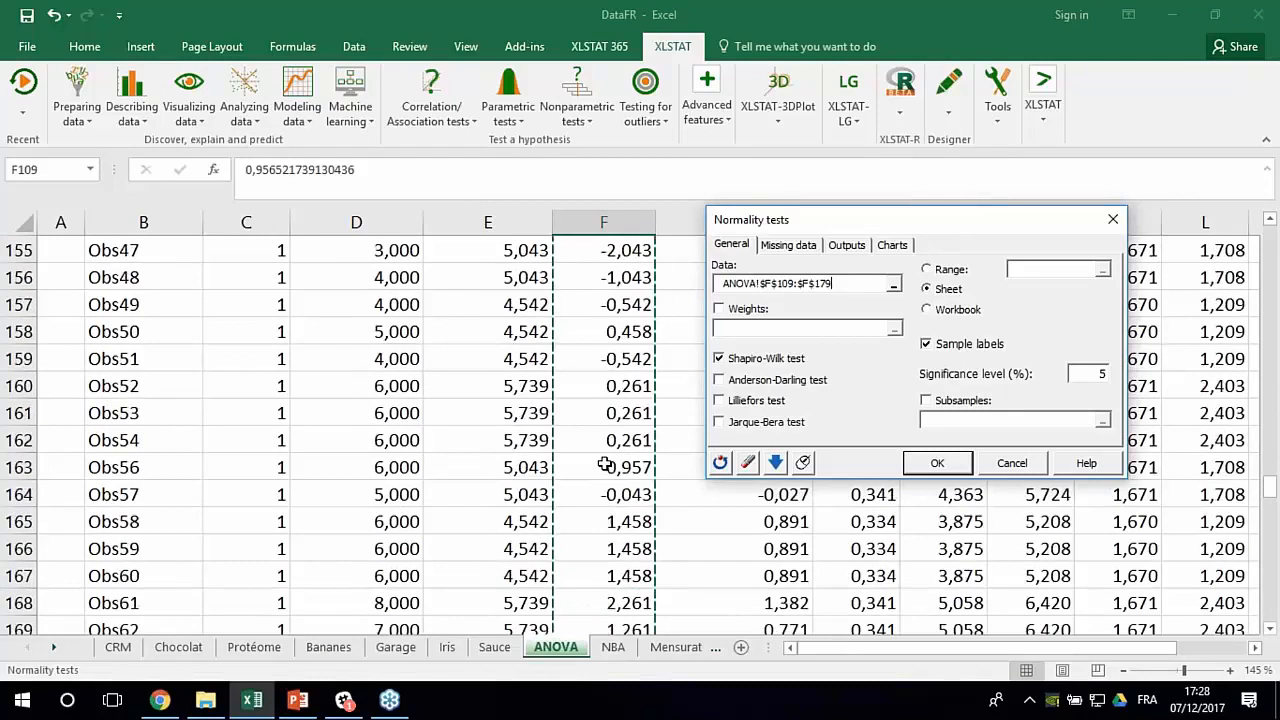
pyautogui.scroll(2, 606, 465)
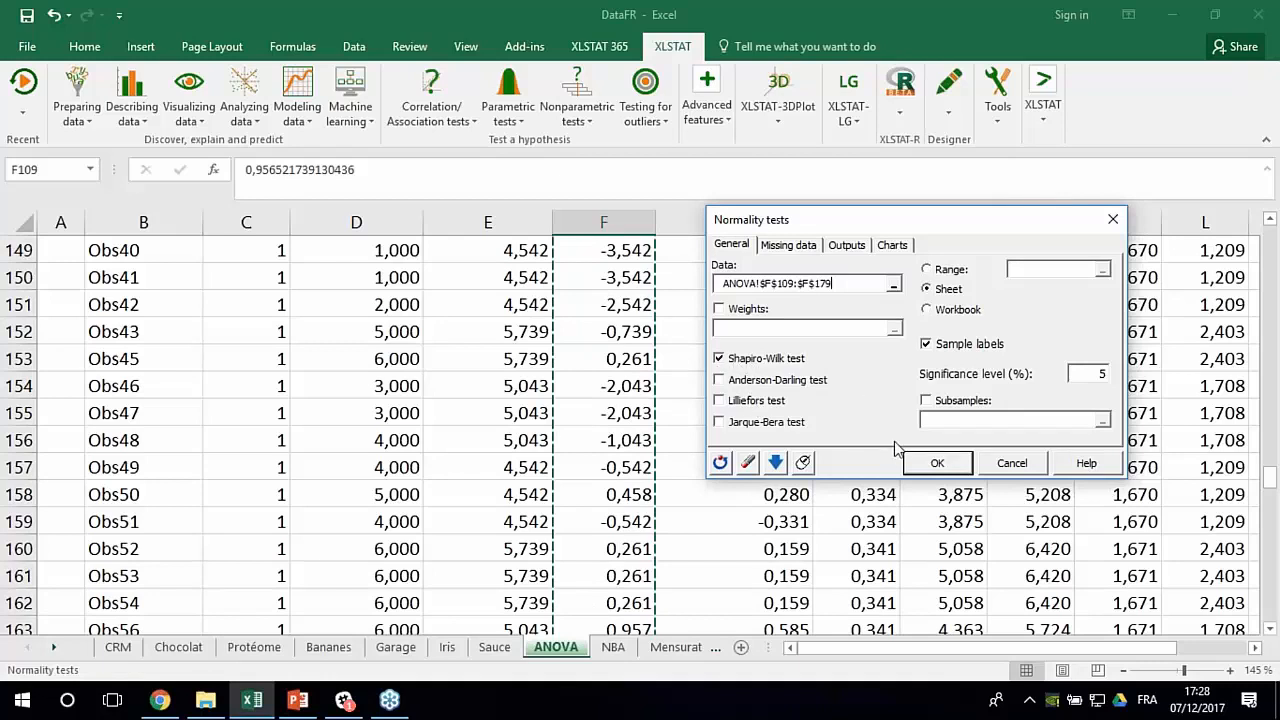
pyautogui.click(930, 462)
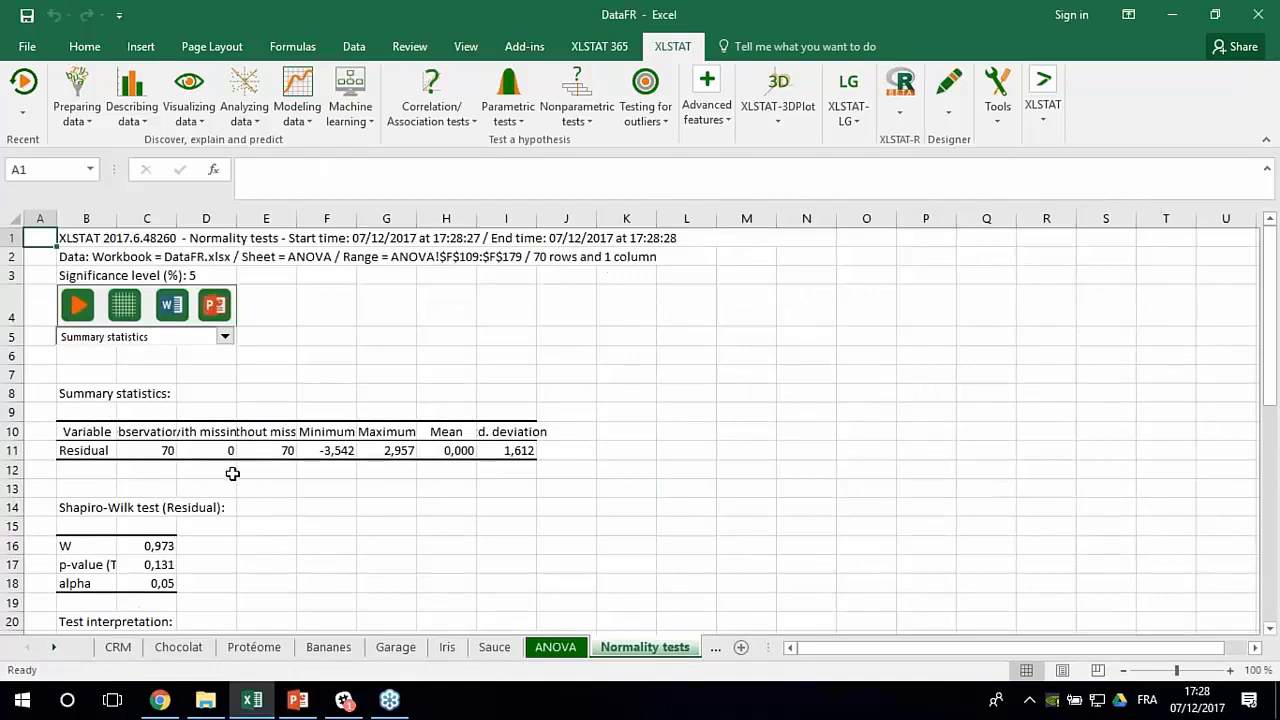
# - Widen column B to show the full Shapiro-Wilk labels and compare the p-value with the null hypothesis in the test interpretation
pyautogui.scroll(-2, 209, 503)
pyautogui.keyDown('ctrl'); pyautogui.scroll(4, 193, 424); pyautogui.keyUp('ctrl')
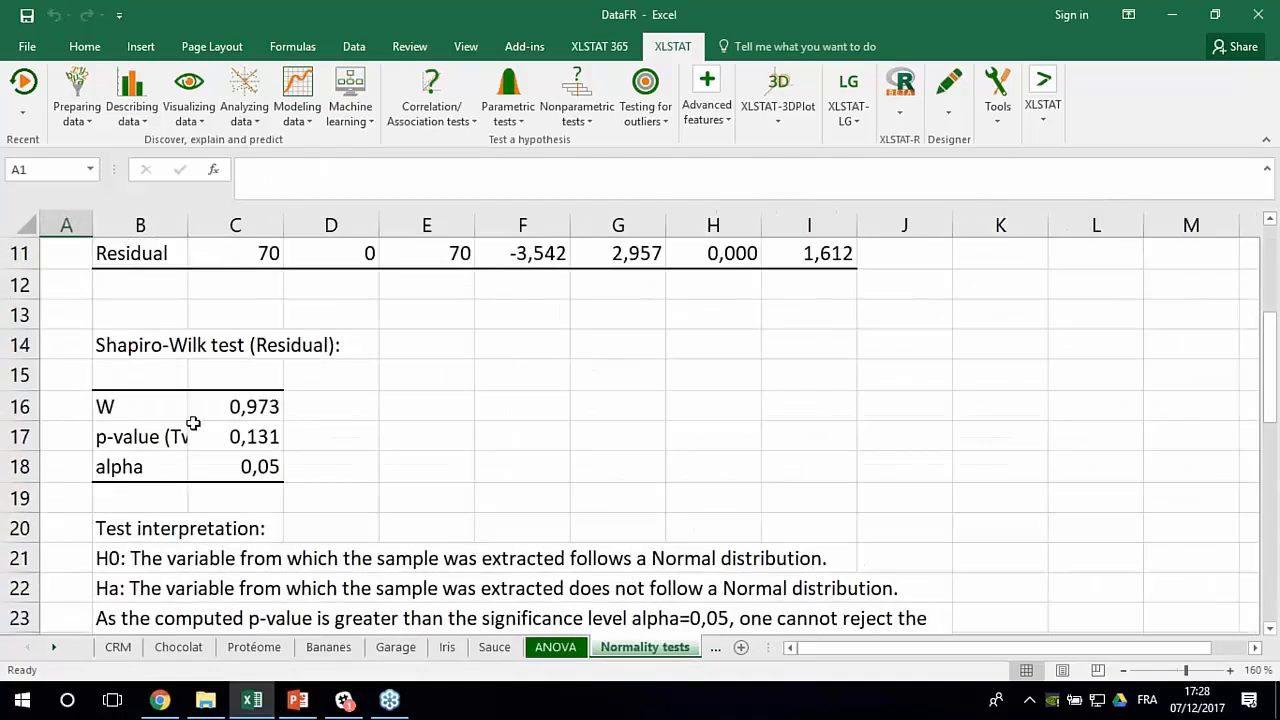
pyautogui.moveTo(187, 226); pyautogui.dragTo(291, 230)
pyautogui.click(342, 438)
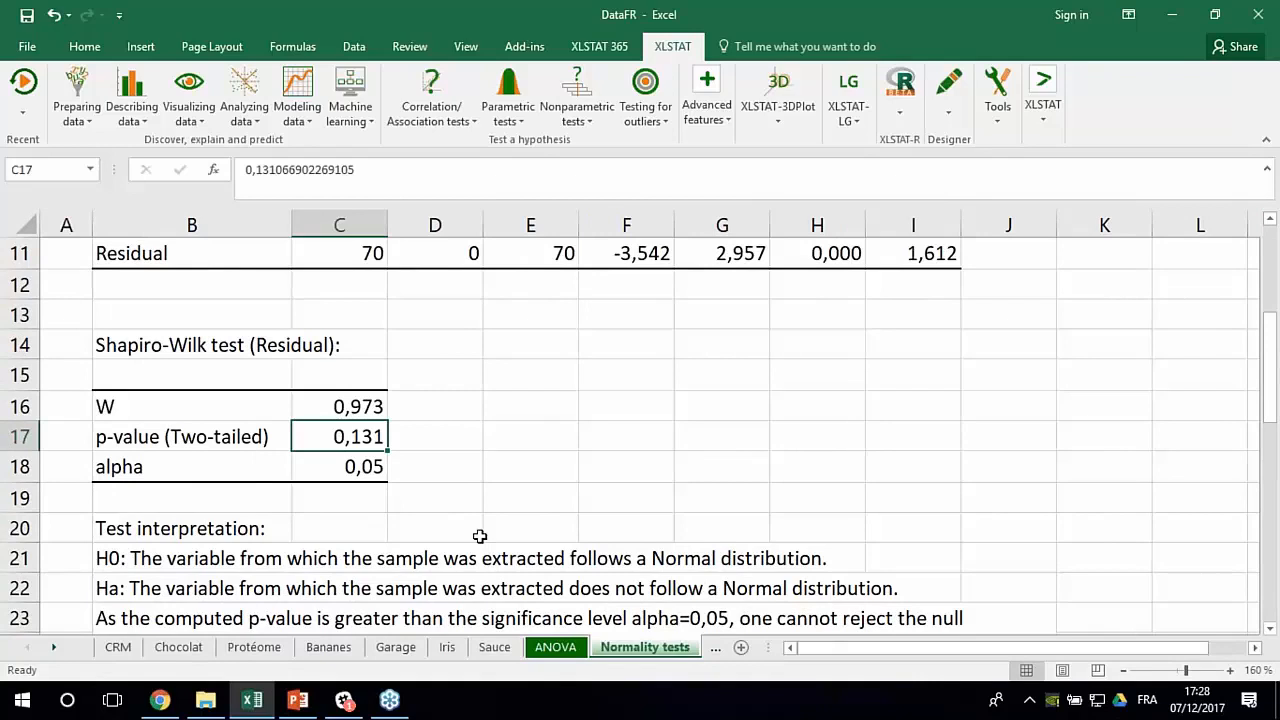
pyautogui.scroll(-1, 250, 560)
pyautogui.click(144, 470)
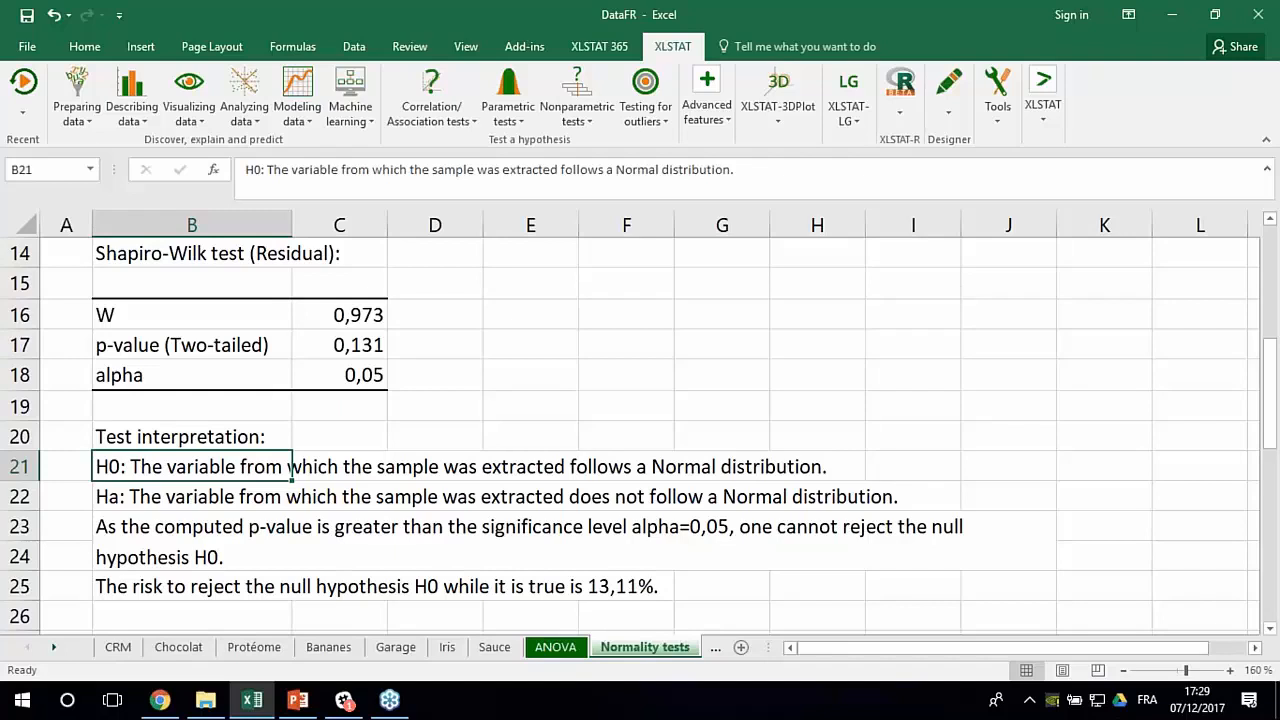
pyautogui.click(323, 343)
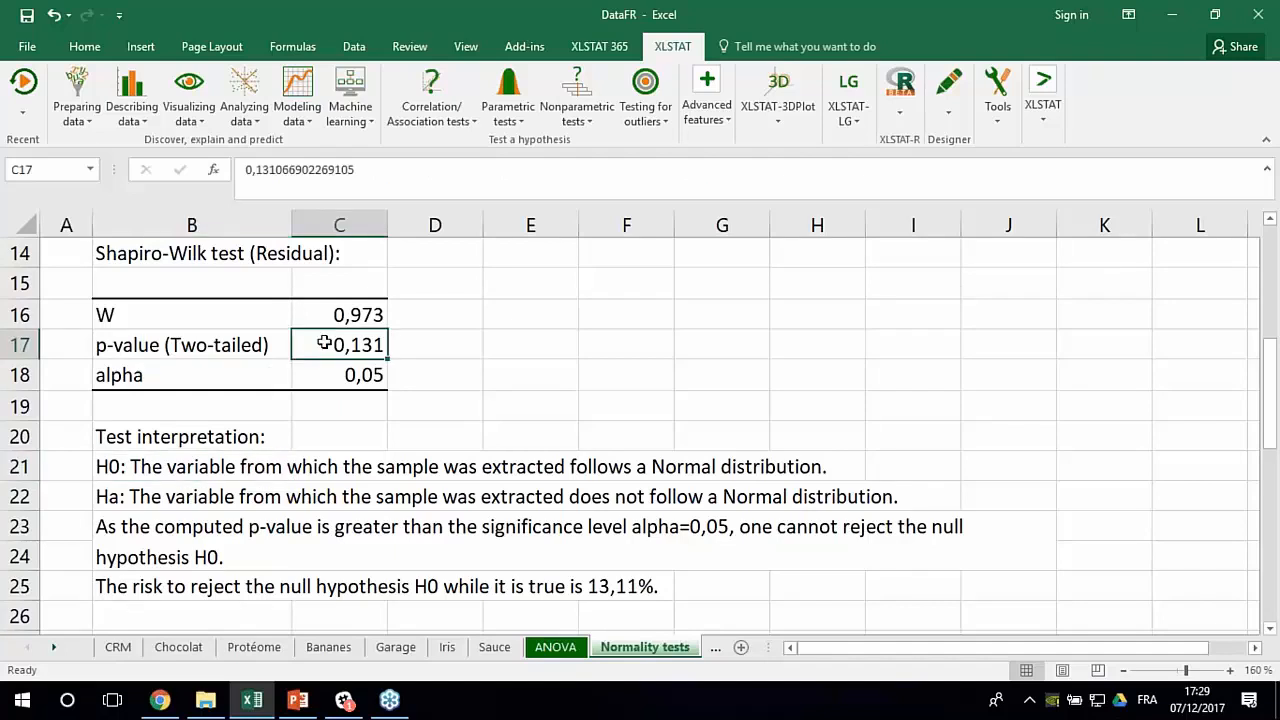
pyautogui.click(113, 472)
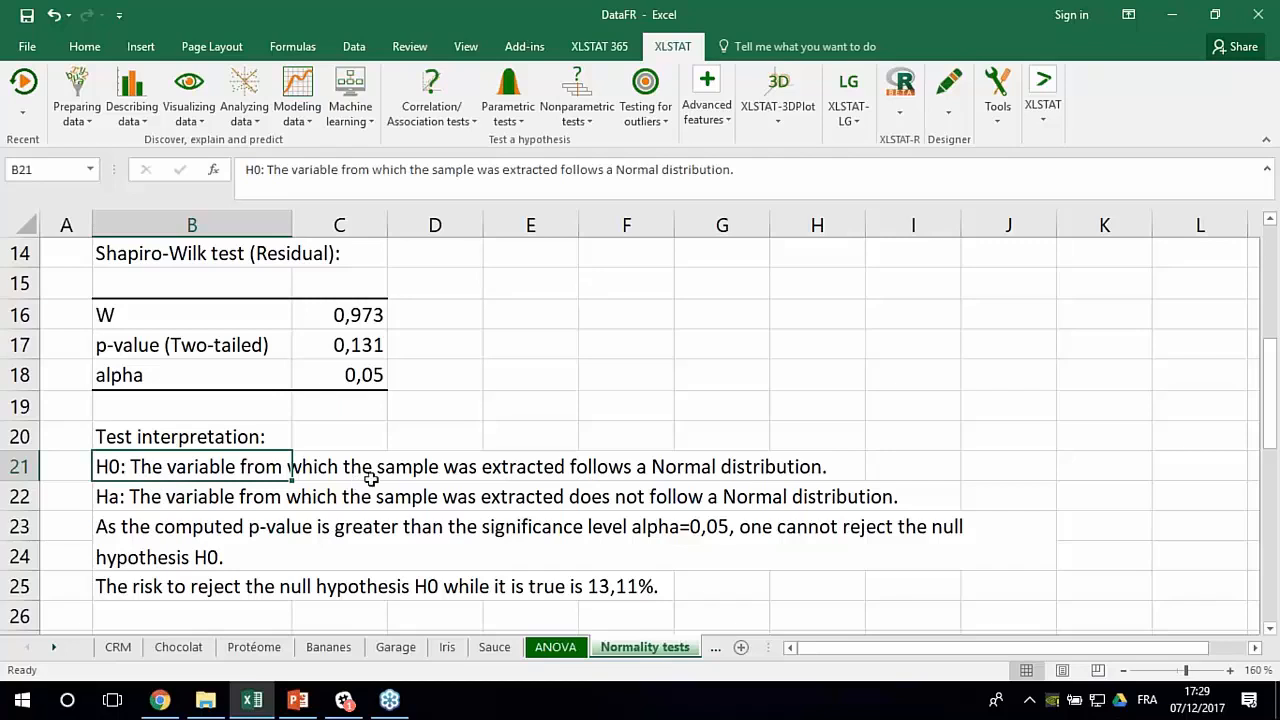
# - Examine the normal Q-Q plot of the residuals below the test interpretation
pyautogui.scroll(-4, 349, 489)
pyautogui.scroll(-2, 449, 480)
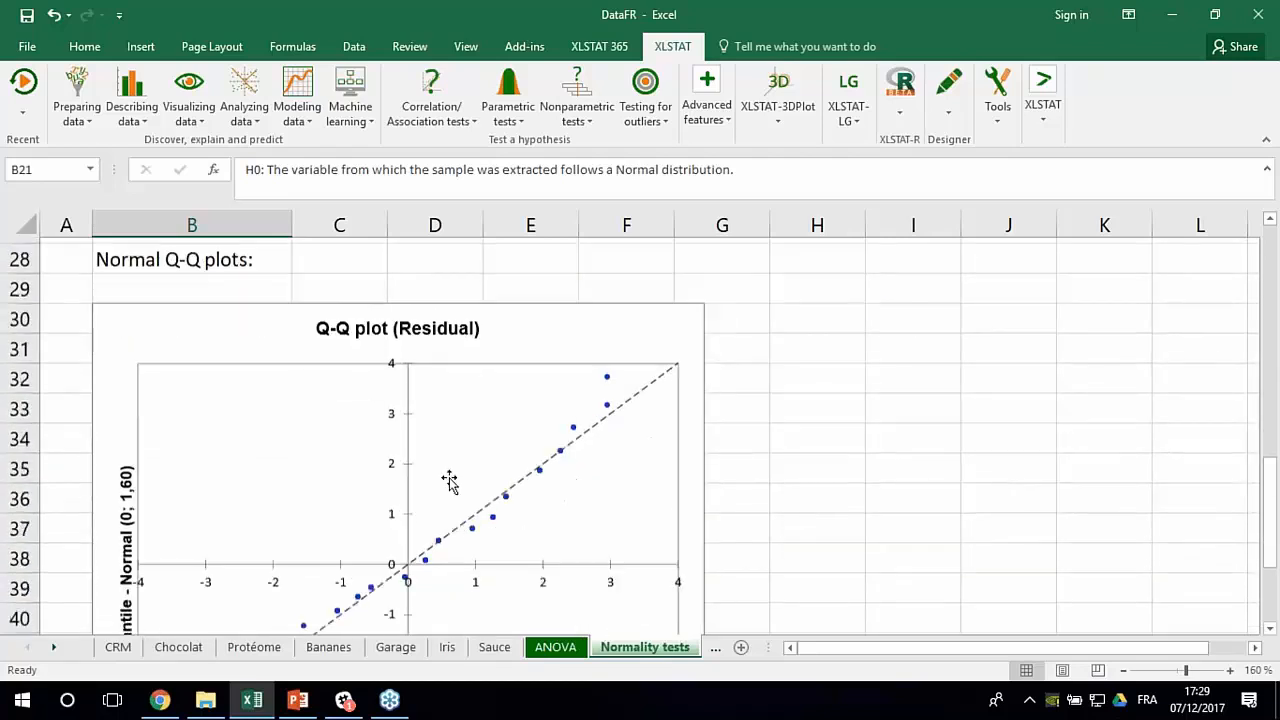
pyautogui.keyDown('ctrl'); pyautogui.scroll(-1, 449, 480); pyautogui.keyUp('ctrl')
pyautogui.scroll(-2, 435, 488)
pyautogui.scroll(1, 445, 480)
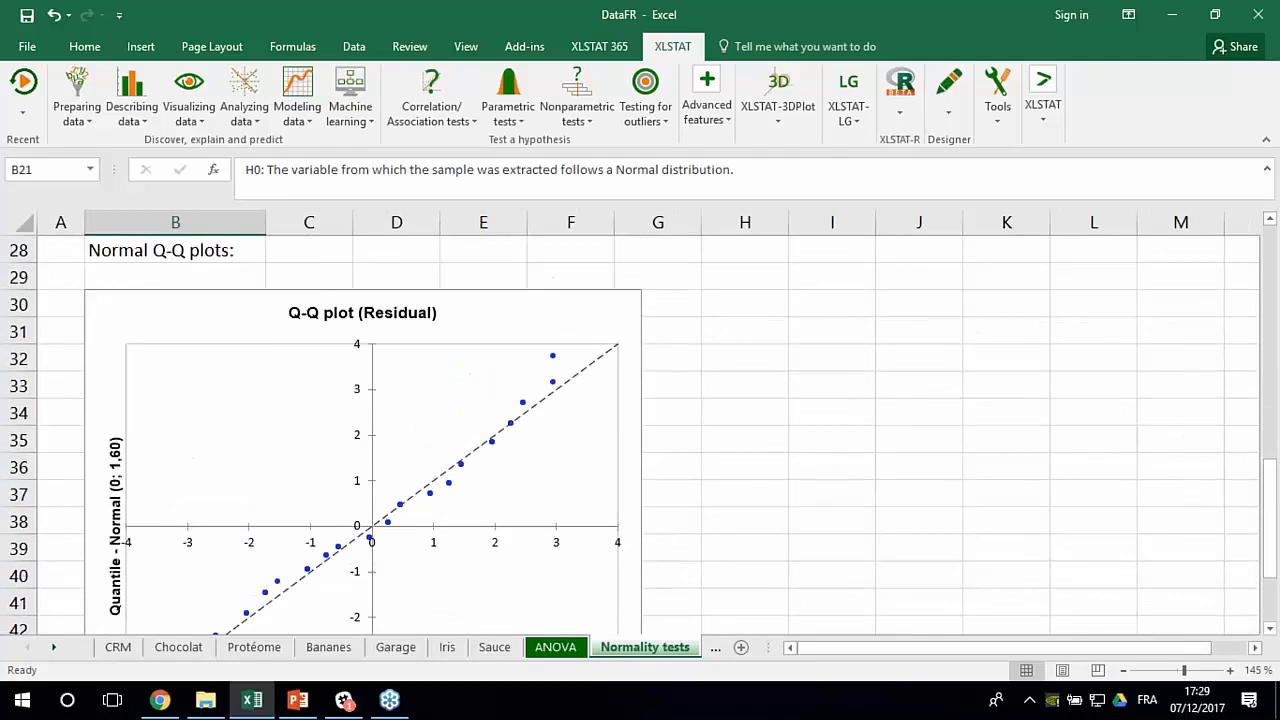
pyautogui.keyDown('ctrl'); pyautogui.scroll(-1, 445, 480); pyautogui.keyUp('ctrl')
pyautogui.scroll(-1, 445, 480)
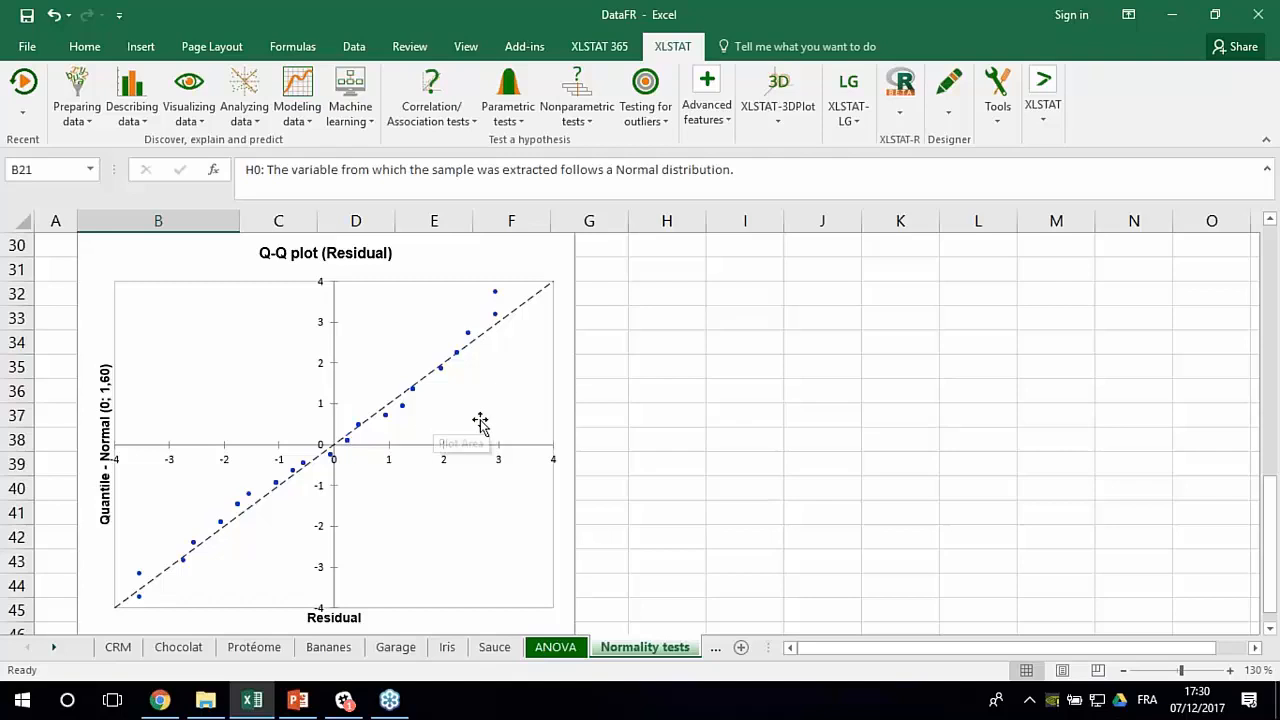
# - Consult the PowerPoint slide on the statistical test for equality of variances and return to the Excel workbook
pyautogui.click(299, 700)
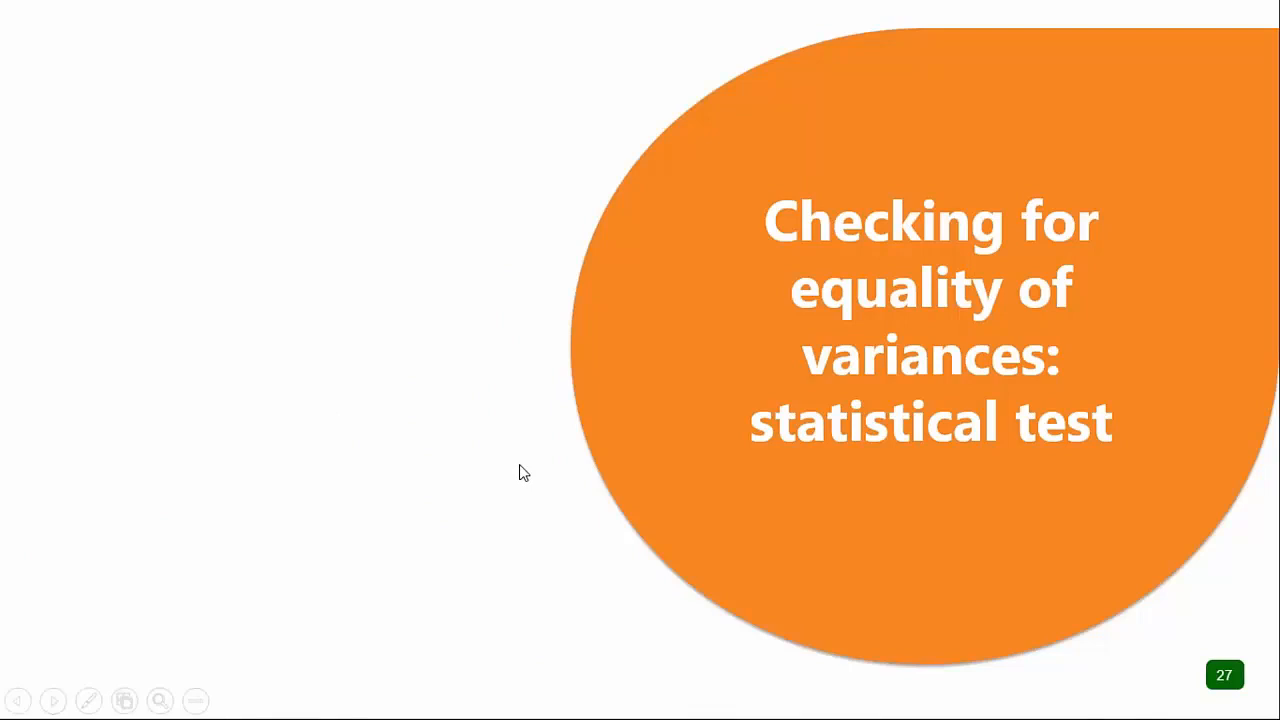
pyautogui.press('Escape')
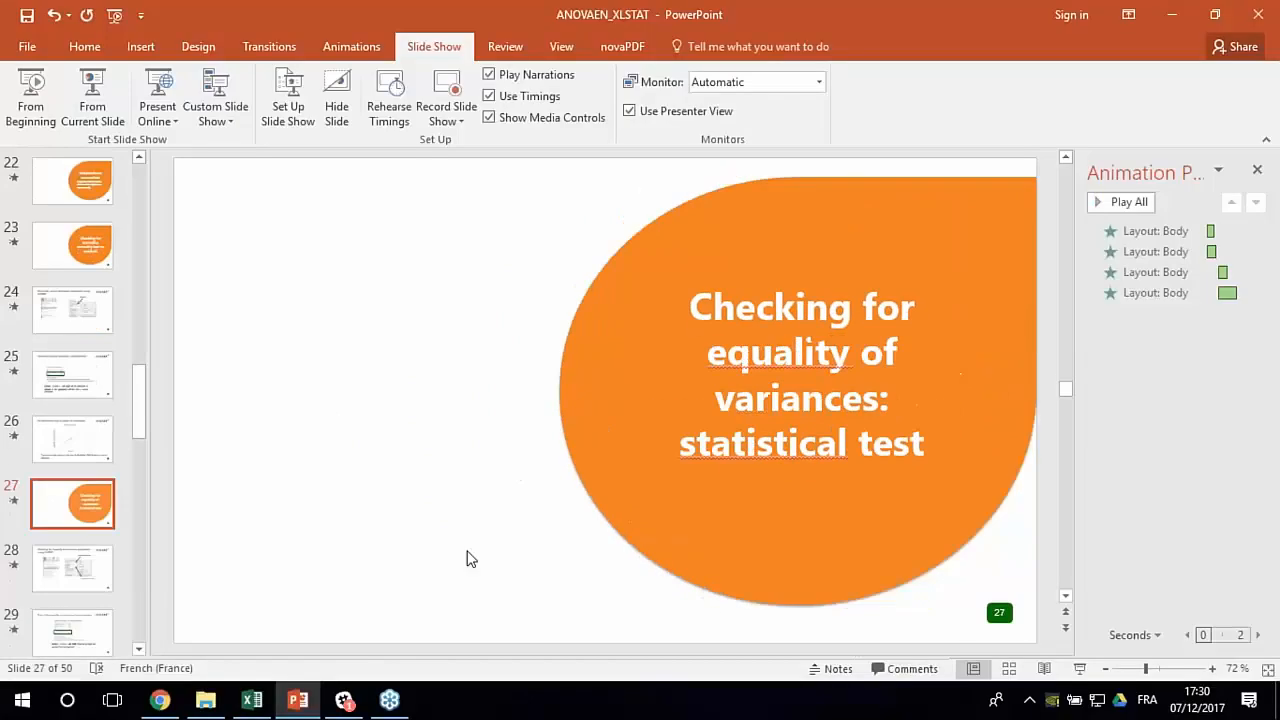
pyautogui.click(255, 700)
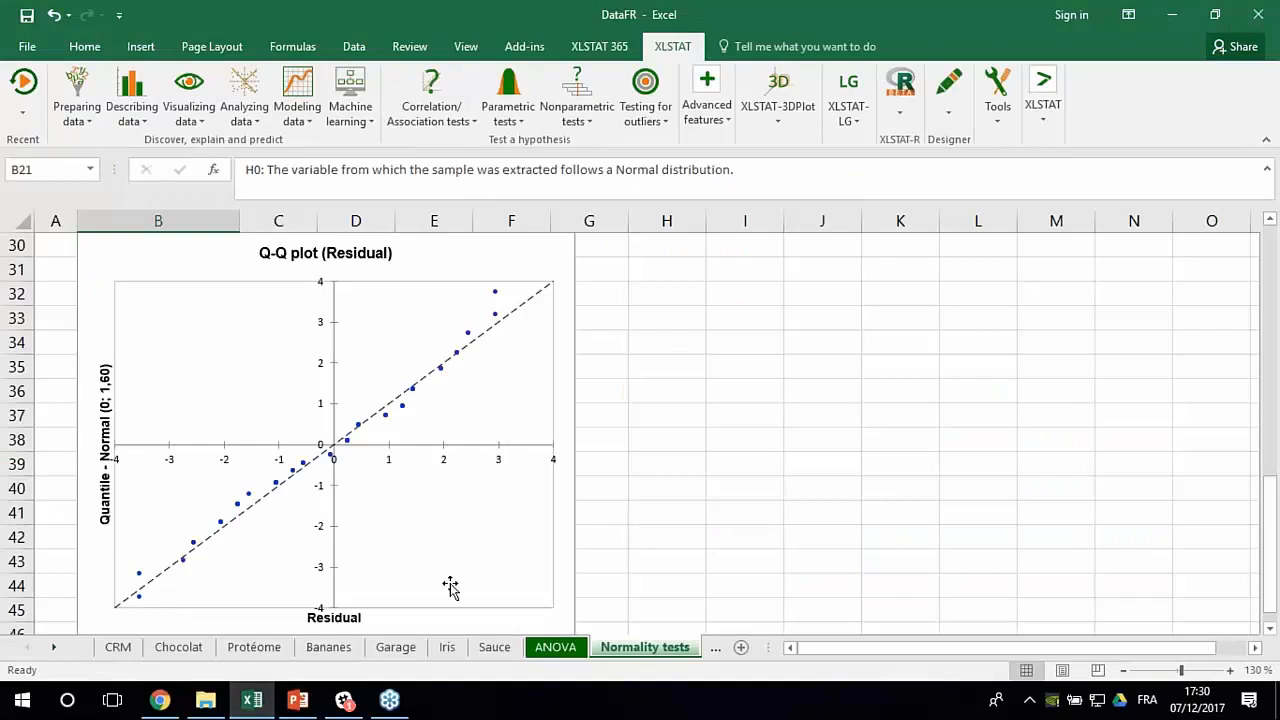
# - Open the Sauce sheet and examine how the observations are grouped into S1, S2 and S3
pyautogui.click(494, 647)
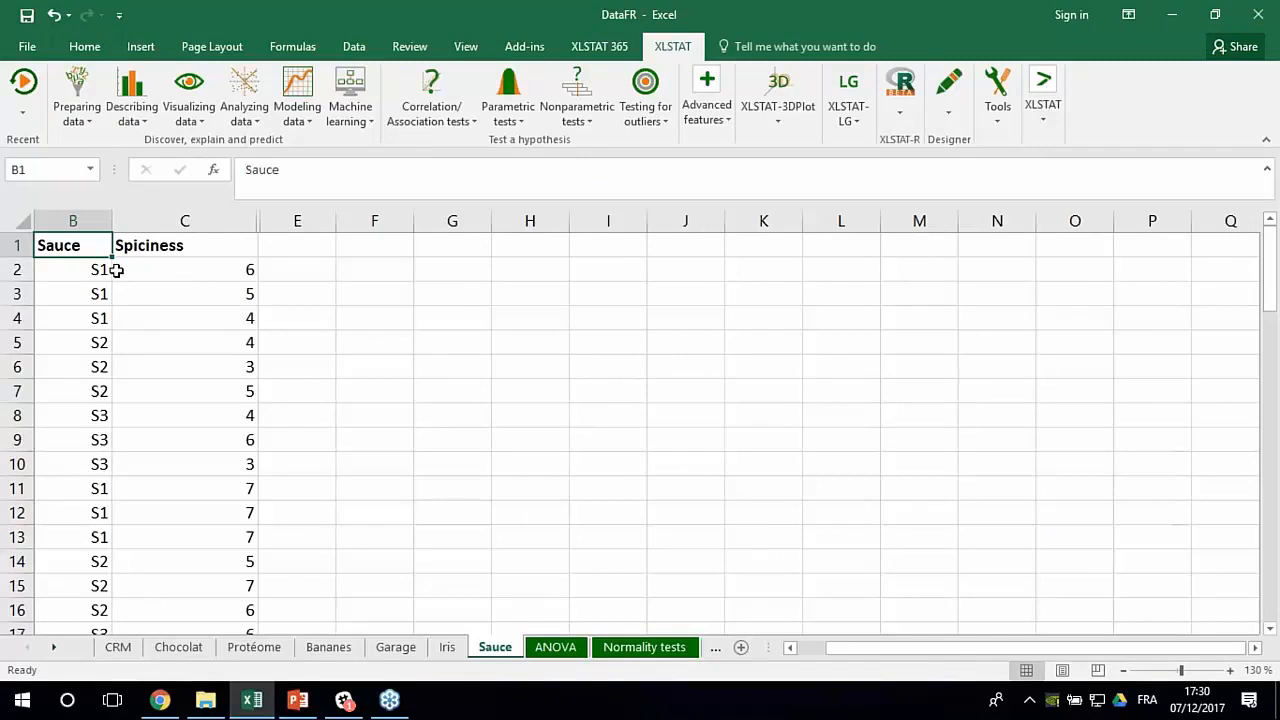
pyautogui.moveTo(90, 268); pyautogui.dragTo(86, 317)
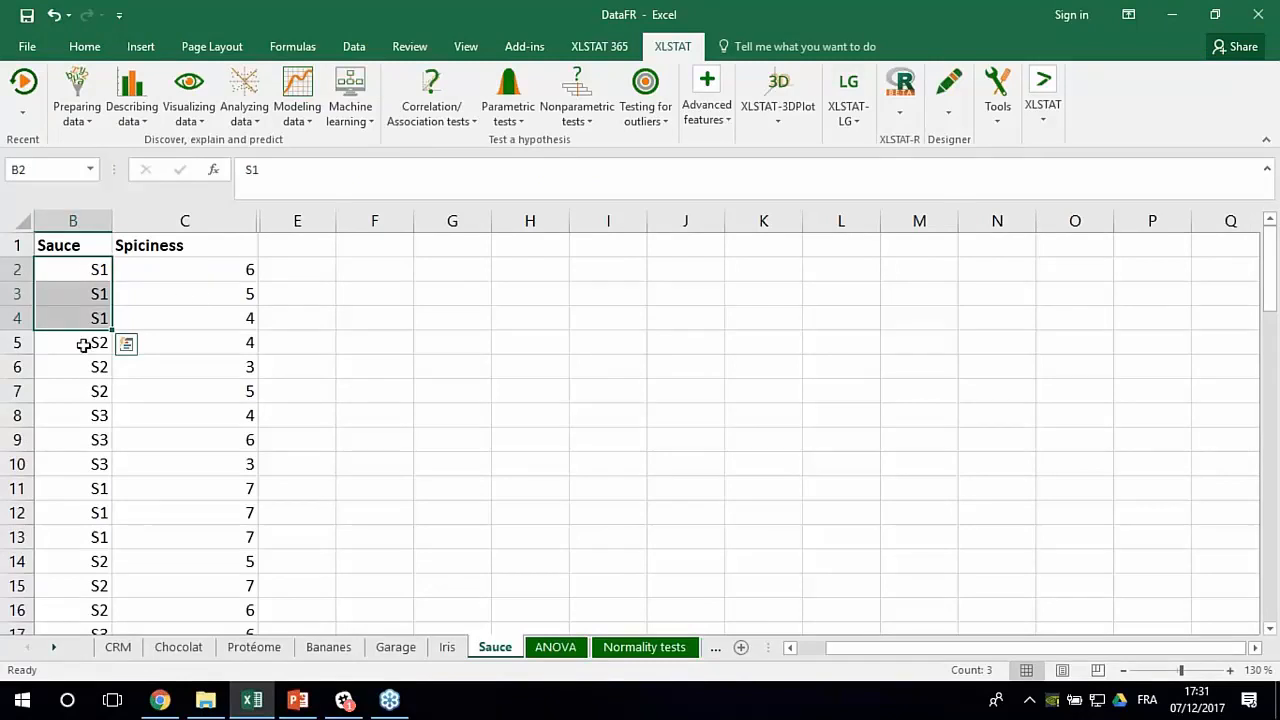
pyautogui.moveTo(83, 342); pyautogui.dragTo(98, 463)
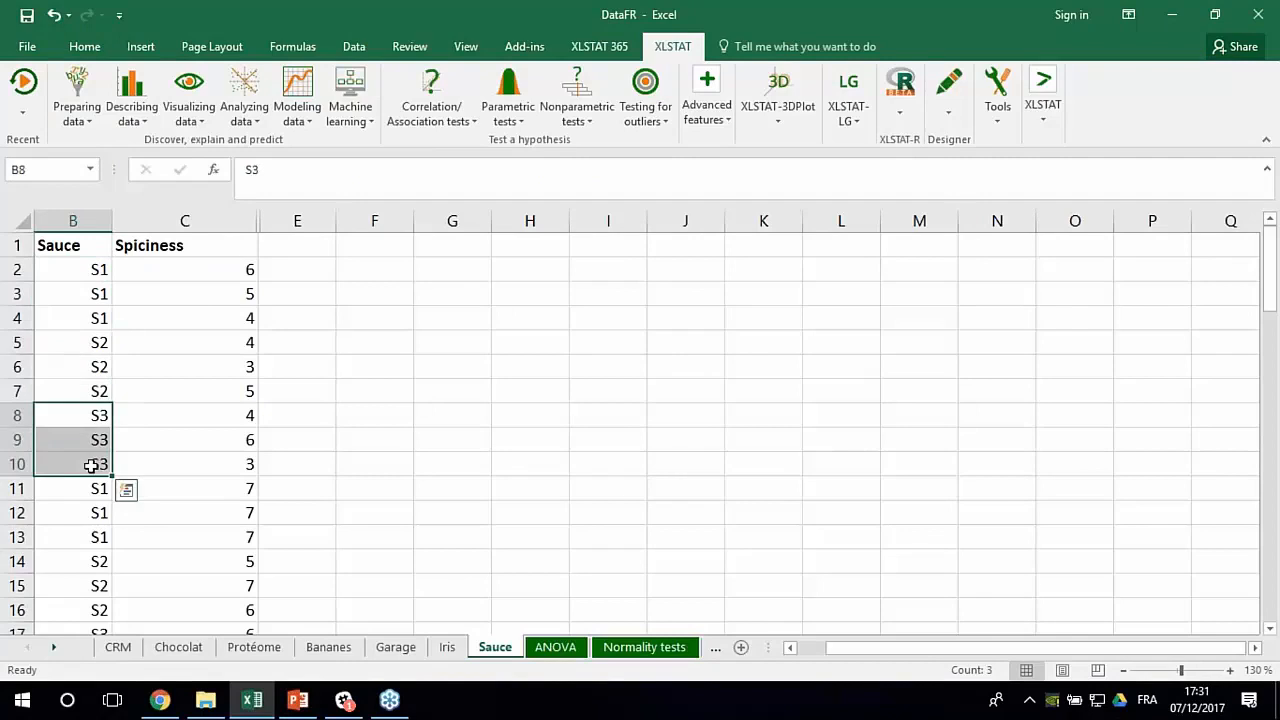
pyautogui.click(275, 442)
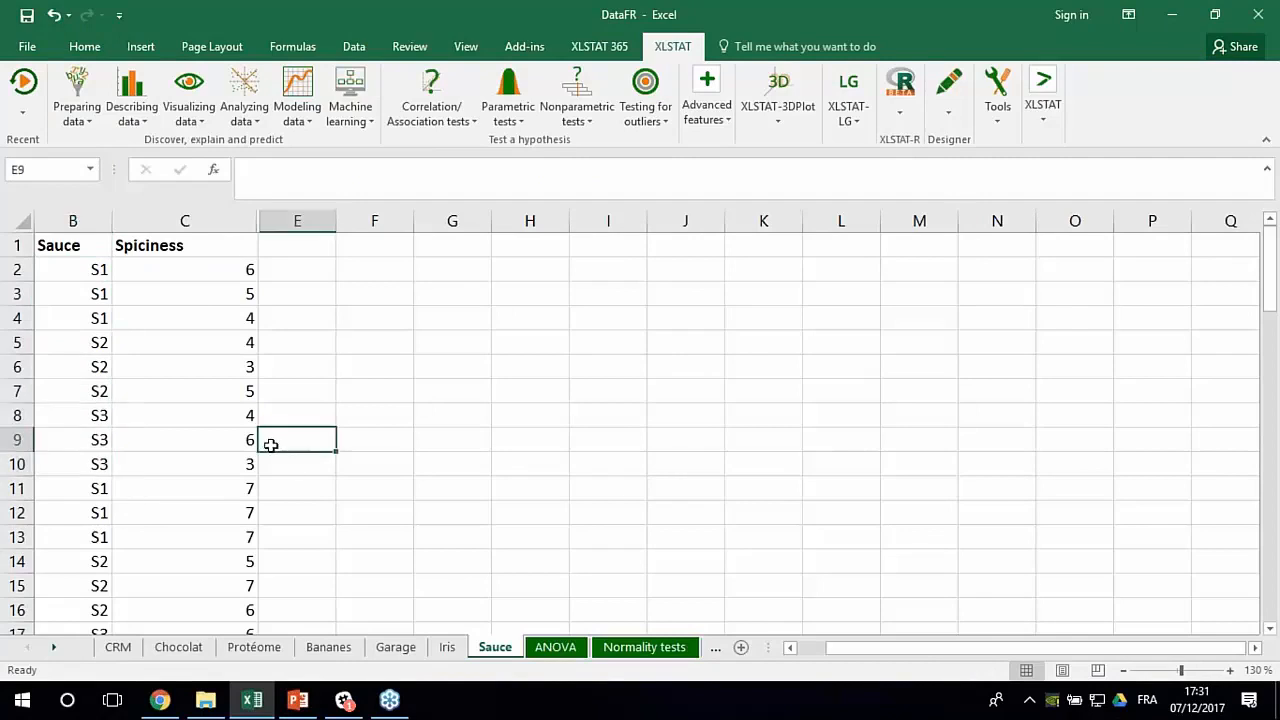
pyautogui.click(376, 389)
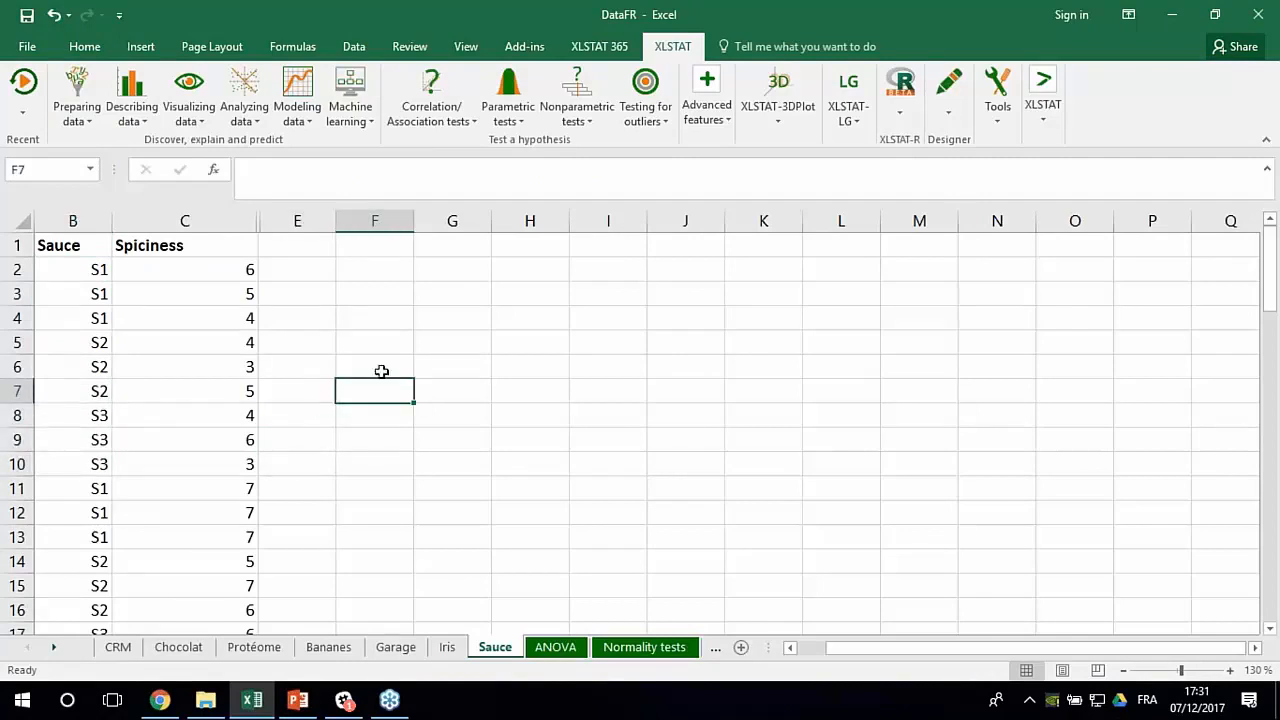
# - Run a k-sample comparison of variances with Spiciness (column C) as data and Sauce (column B) as sample identifiers, using Levene's test on the median
pyautogui.click(518, 106)
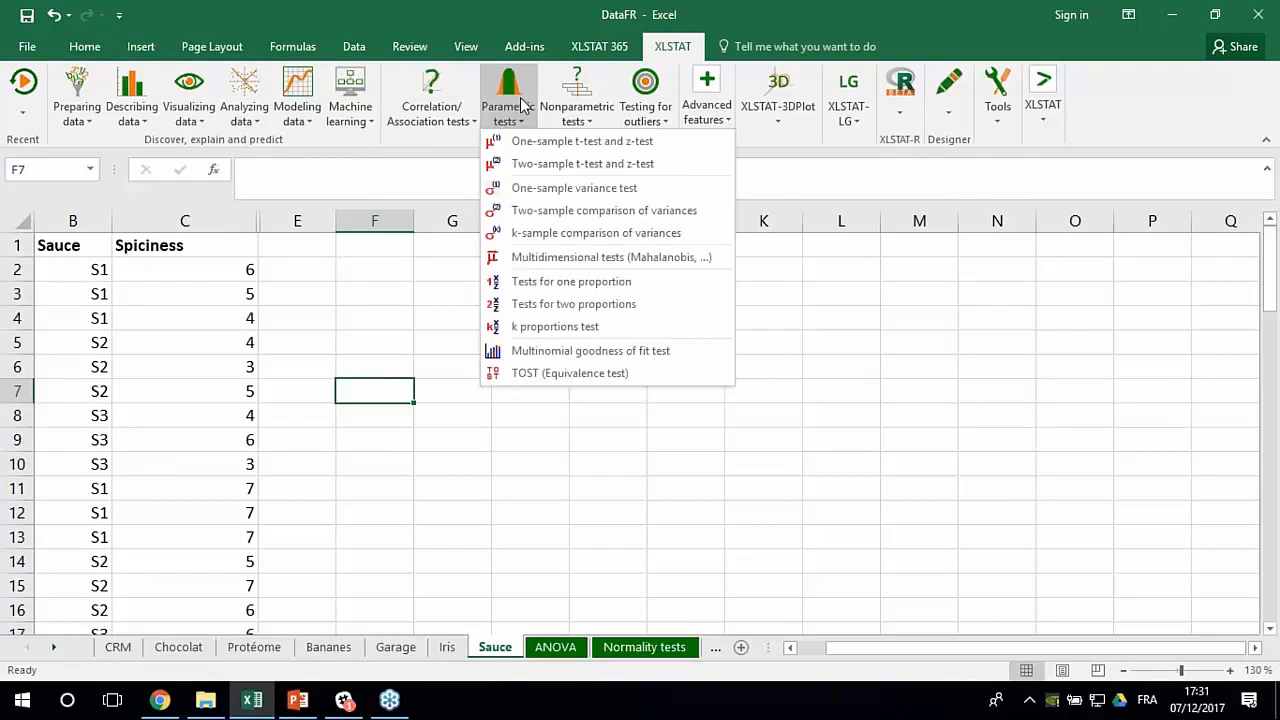
pyautogui.click(546, 234)
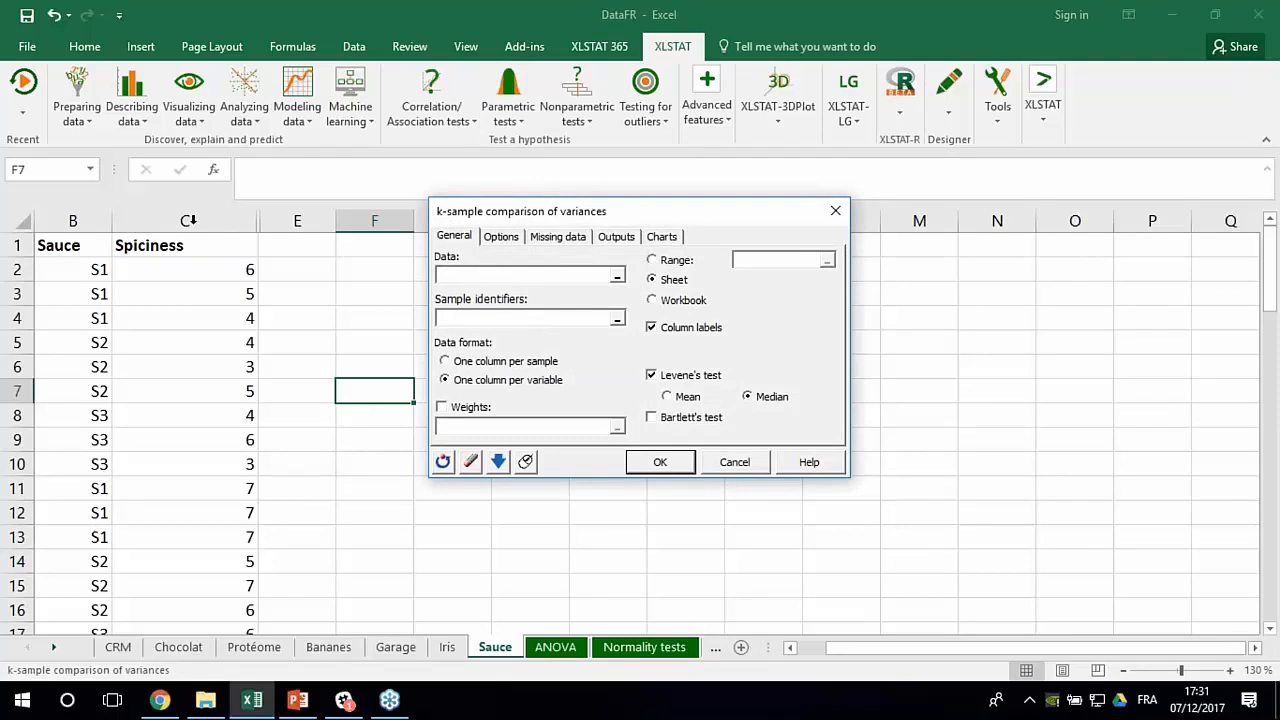
pyautogui.click(188, 220)
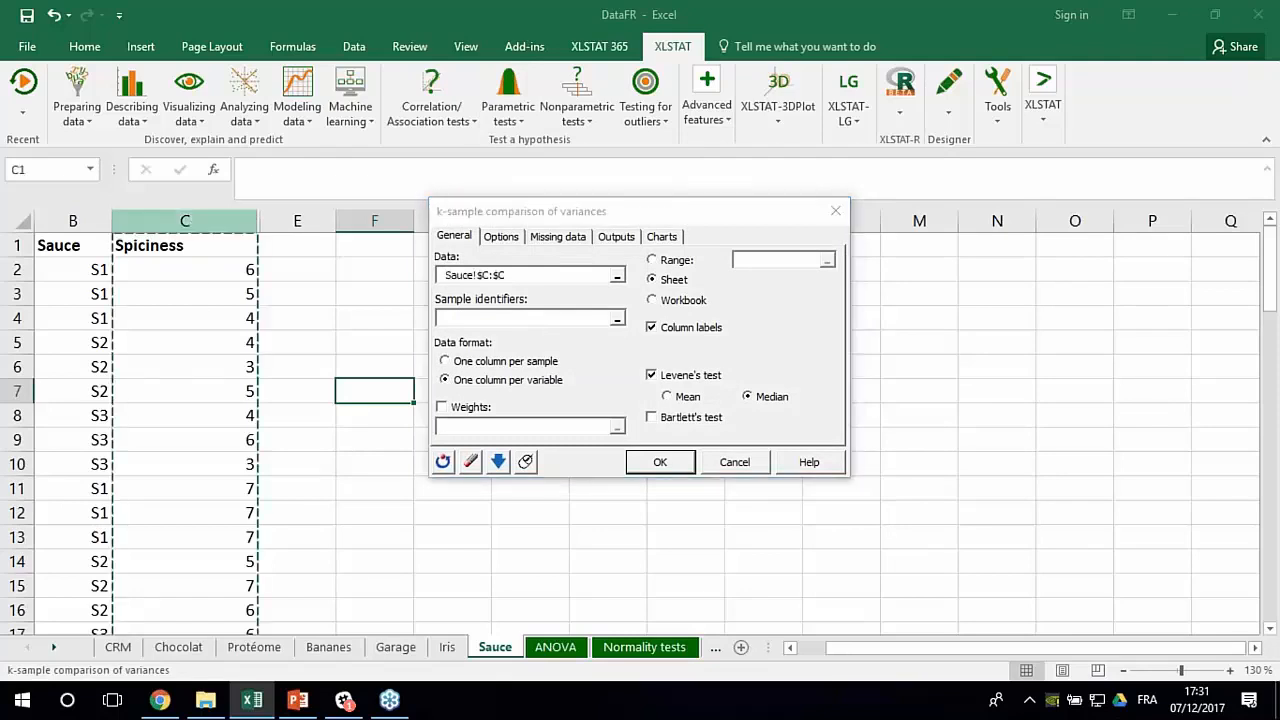
pyautogui.click(526, 342)
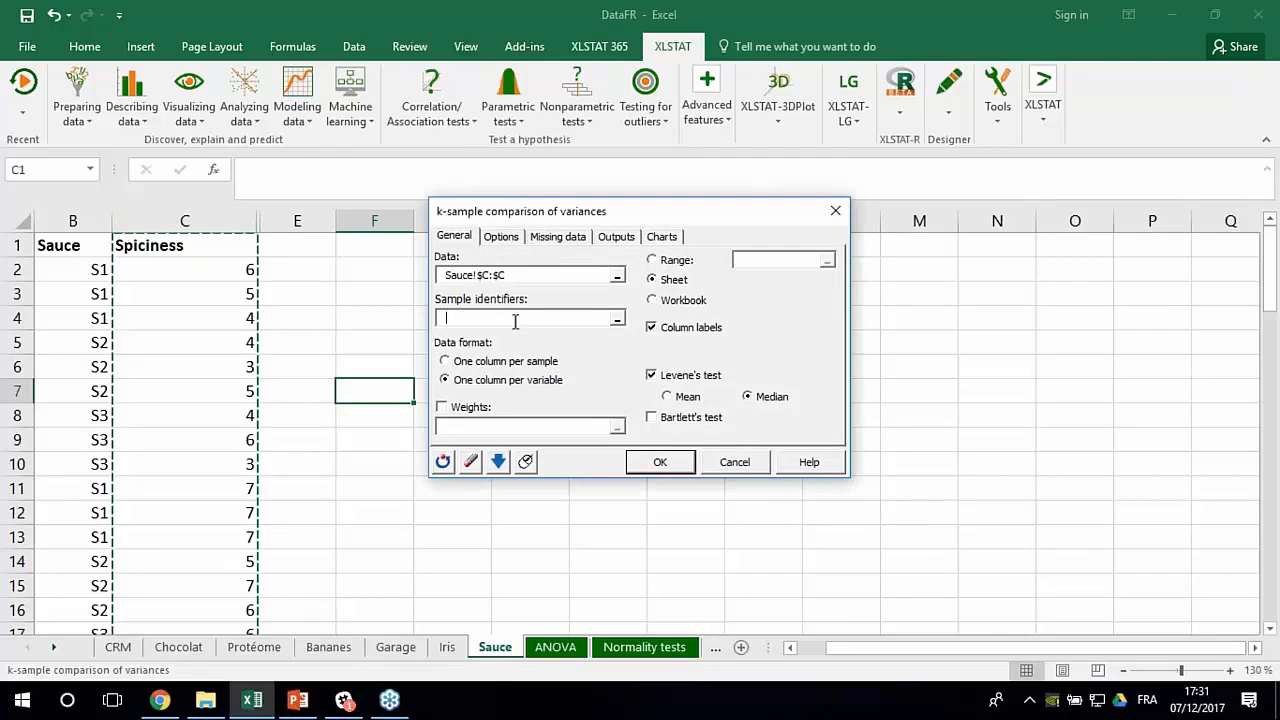
pyautogui.click(72, 220)
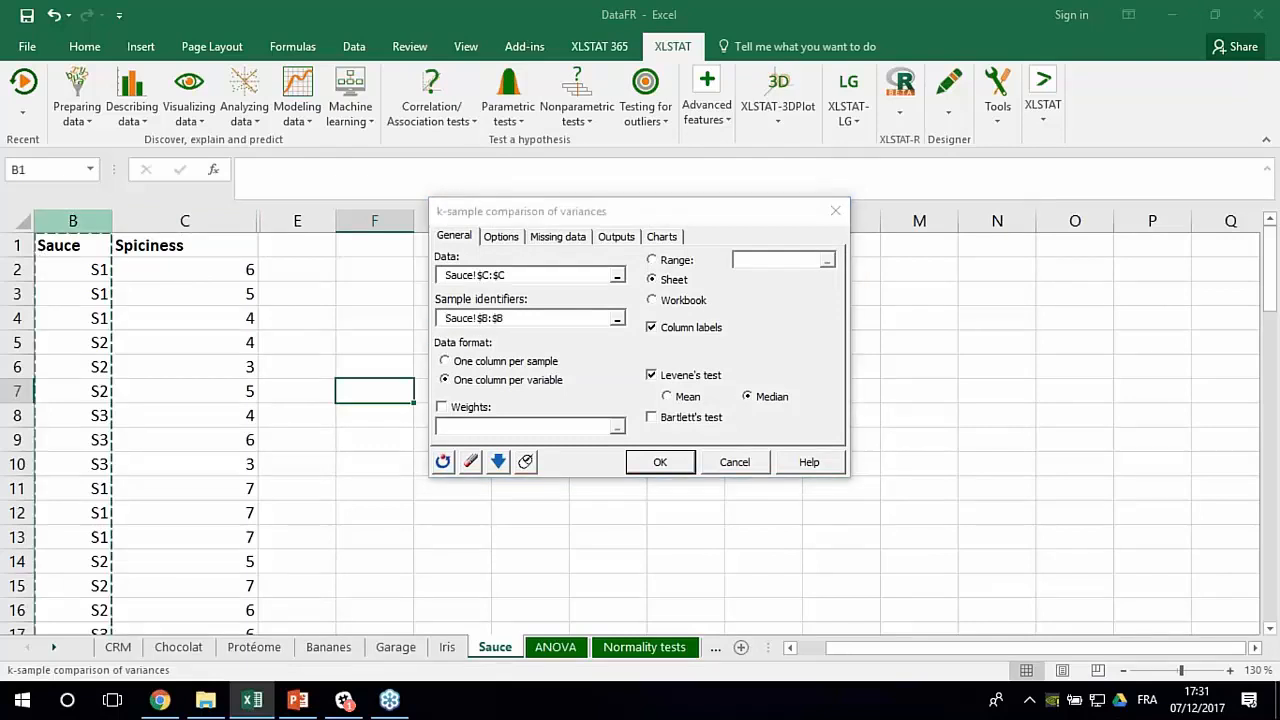
pyautogui.click(661, 465)
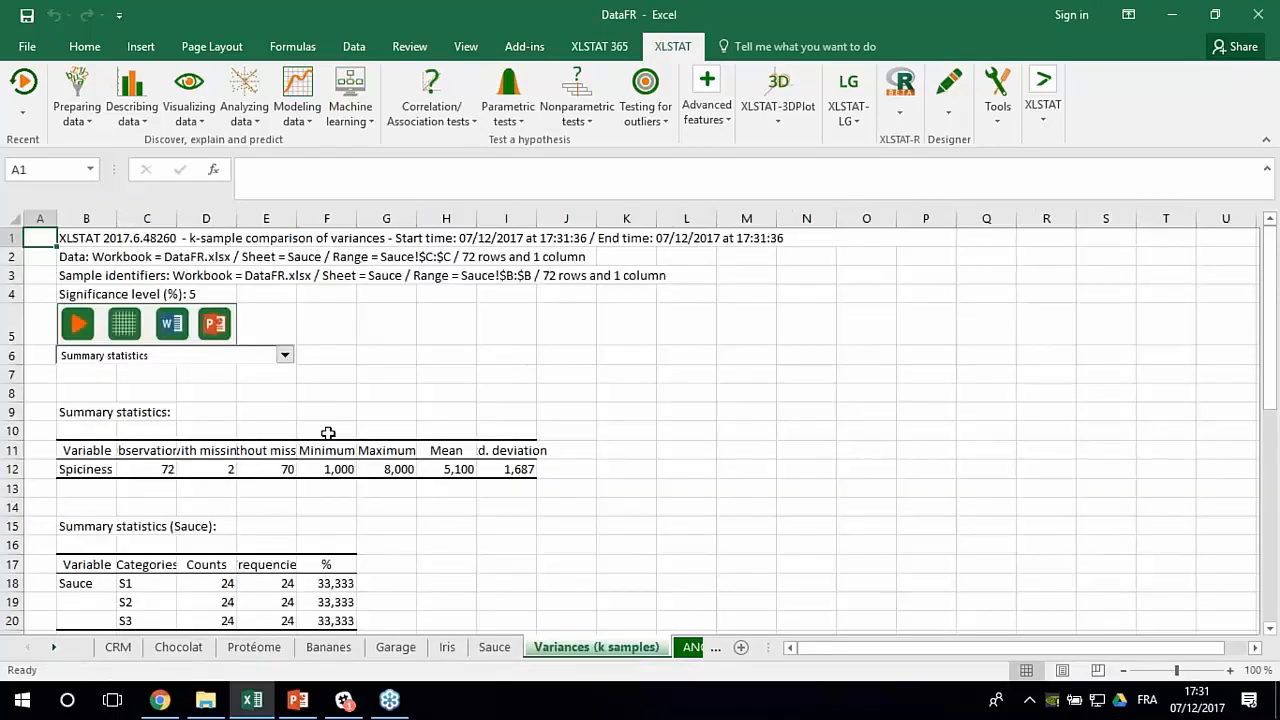
# - Review the summary statistics per sauce and check the p-value in the Levene's test table at a larger zoom
pyautogui.scroll(-5, 328, 432)
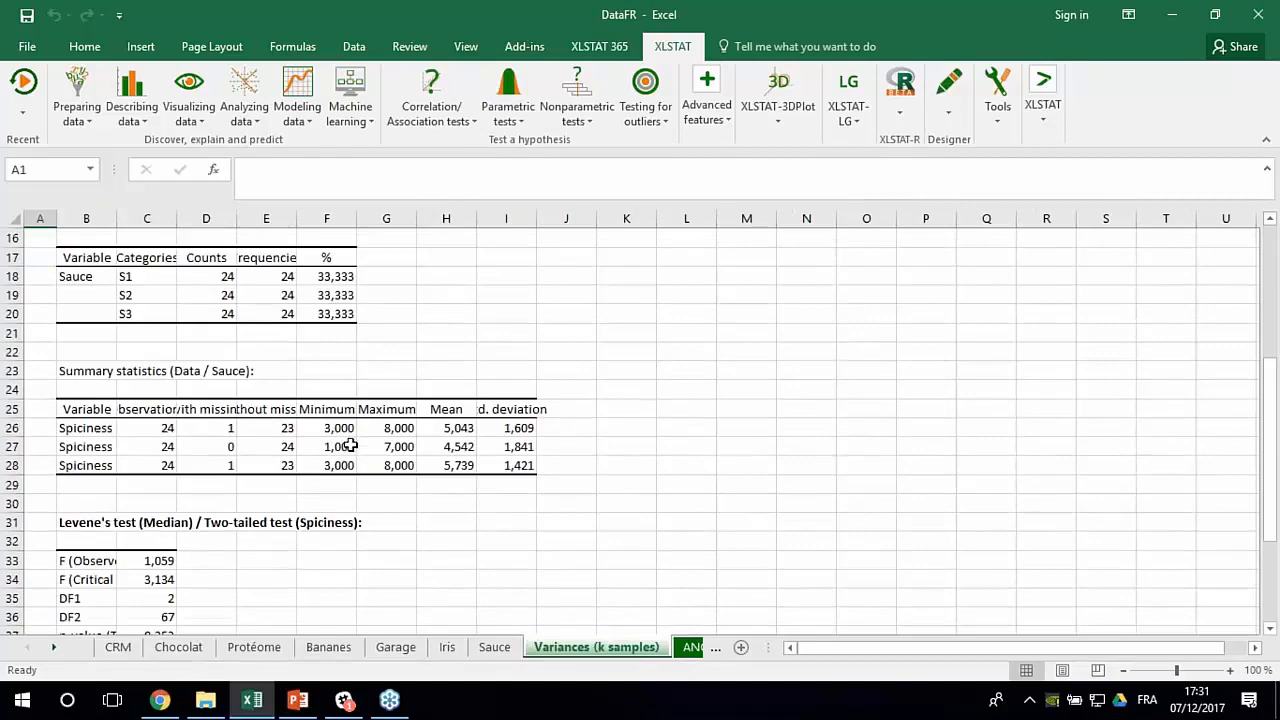
pyautogui.scroll(-5, 349, 443)
pyautogui.keyDown('ctrl'); pyautogui.scroll(2, 259, 496); pyautogui.keyUp('ctrl')
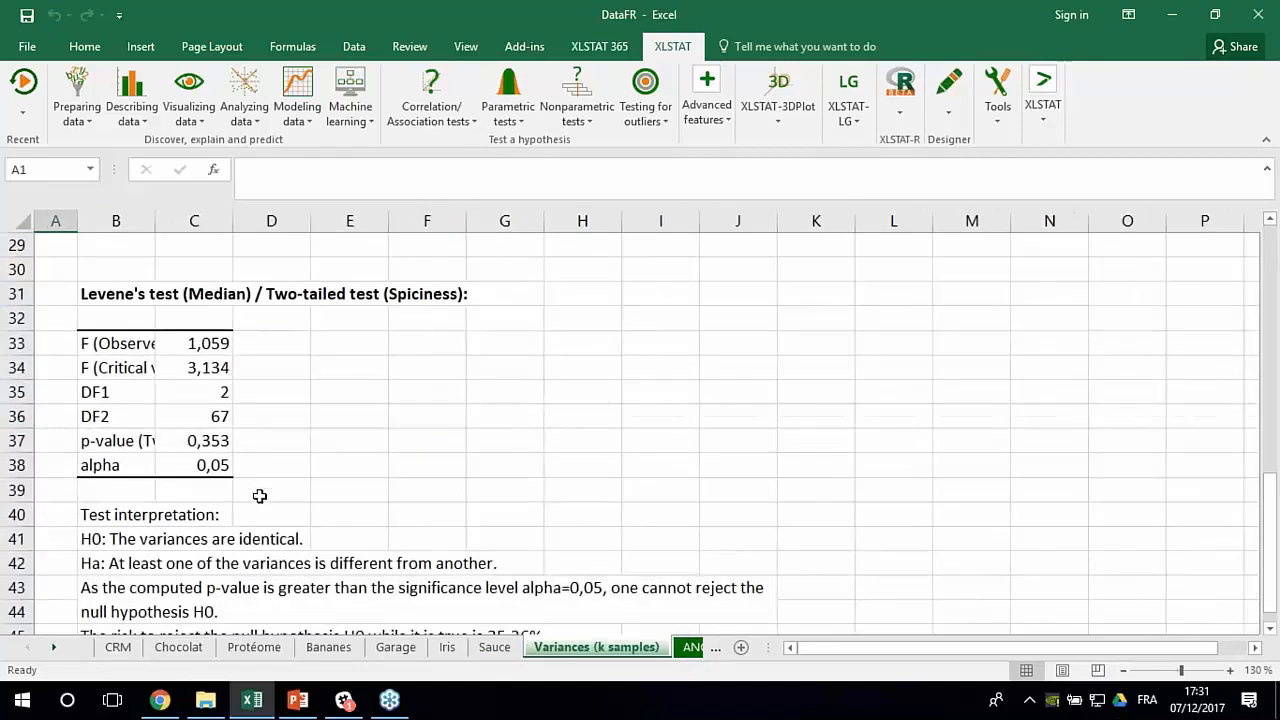
pyautogui.scroll(-1, 262, 494)
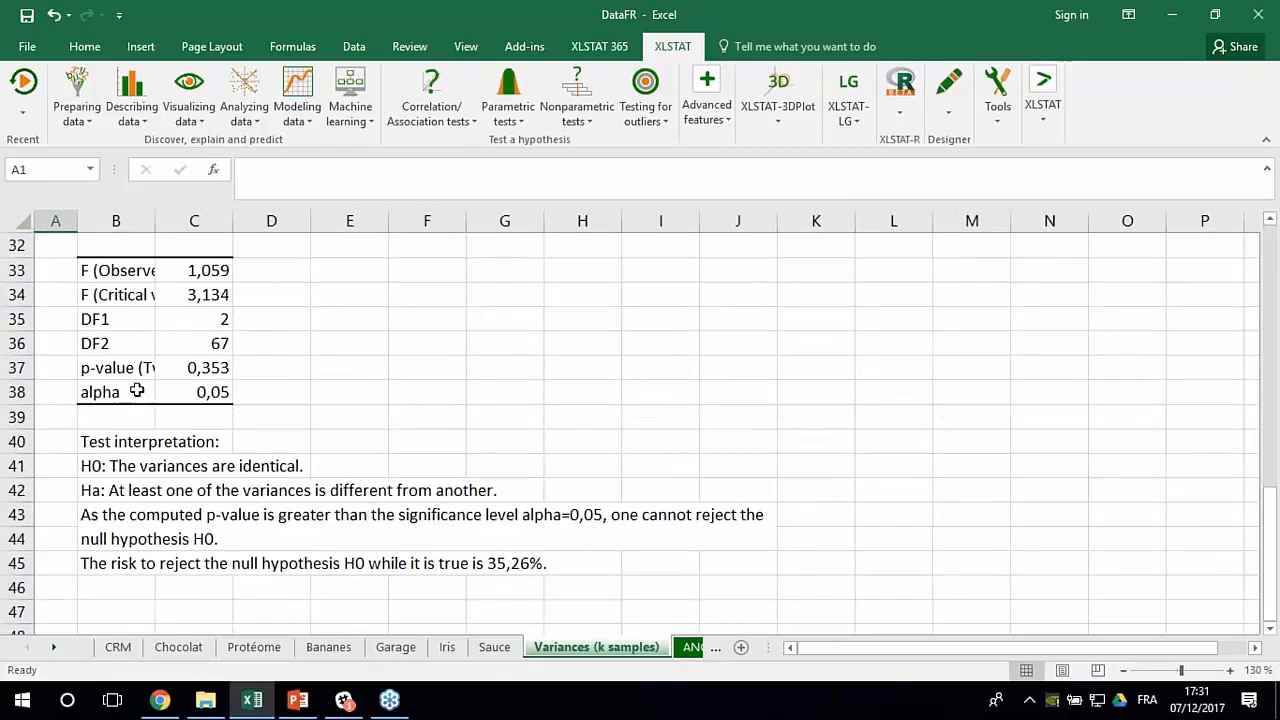
pyautogui.click(180, 374)
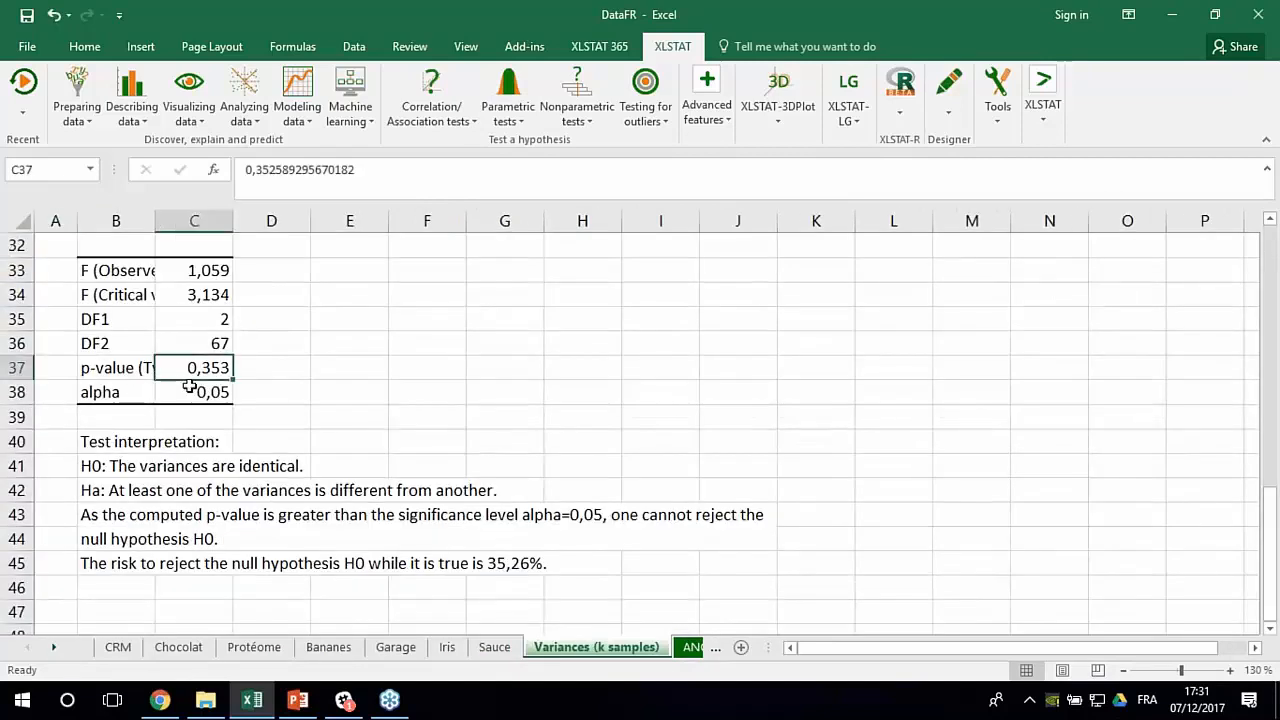
# - Read the H0 and Ha statements in the test interpretation and compare the Levene's test p-value with alpha to judge H0
pyautogui.click(104, 464)
pyautogui.keyDown('ctrl'); pyautogui.scroll(1, 112, 506); pyautogui.keyUp('ctrl')
pyautogui.click(152, 523)
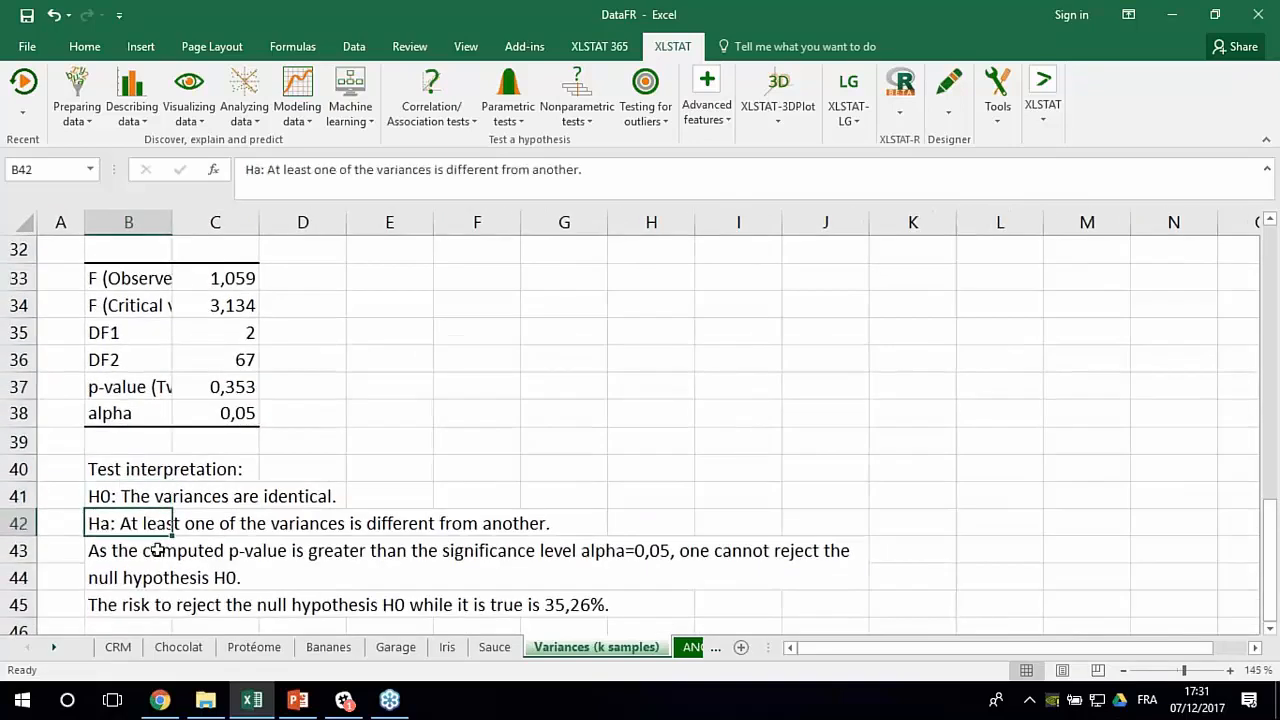
pyautogui.scroll(-1, 190, 540)
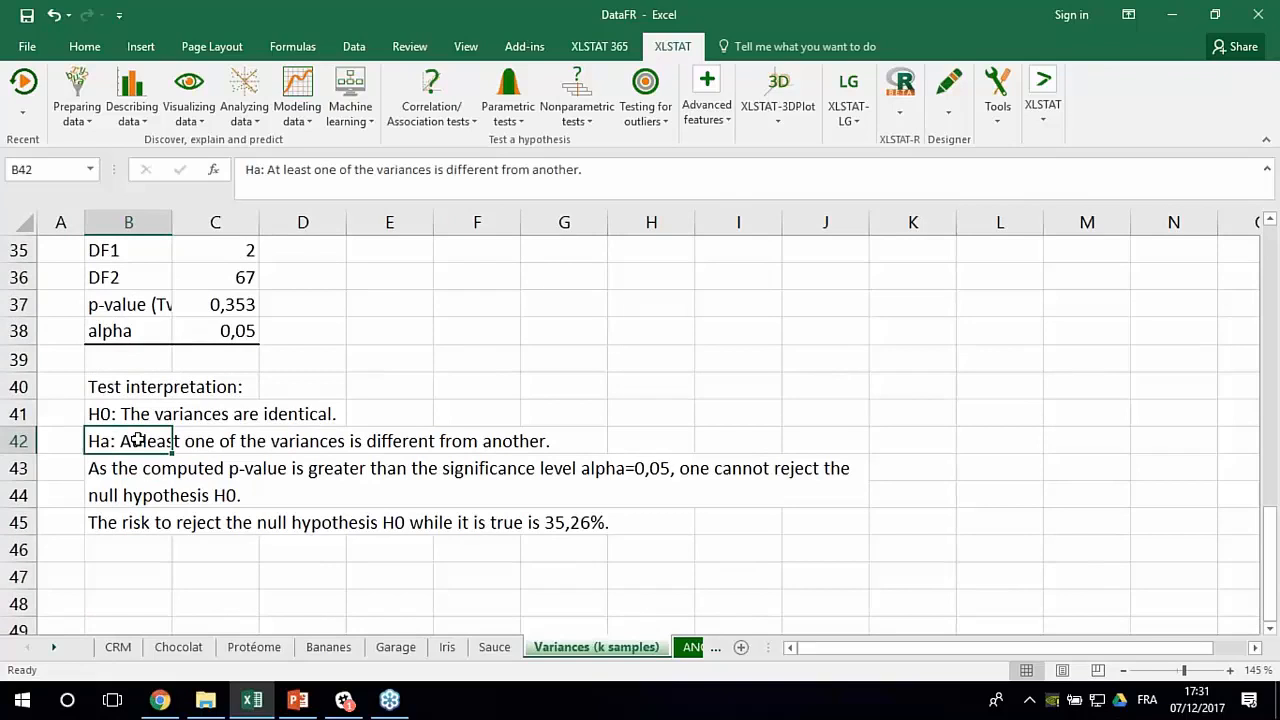
pyautogui.press('Up')
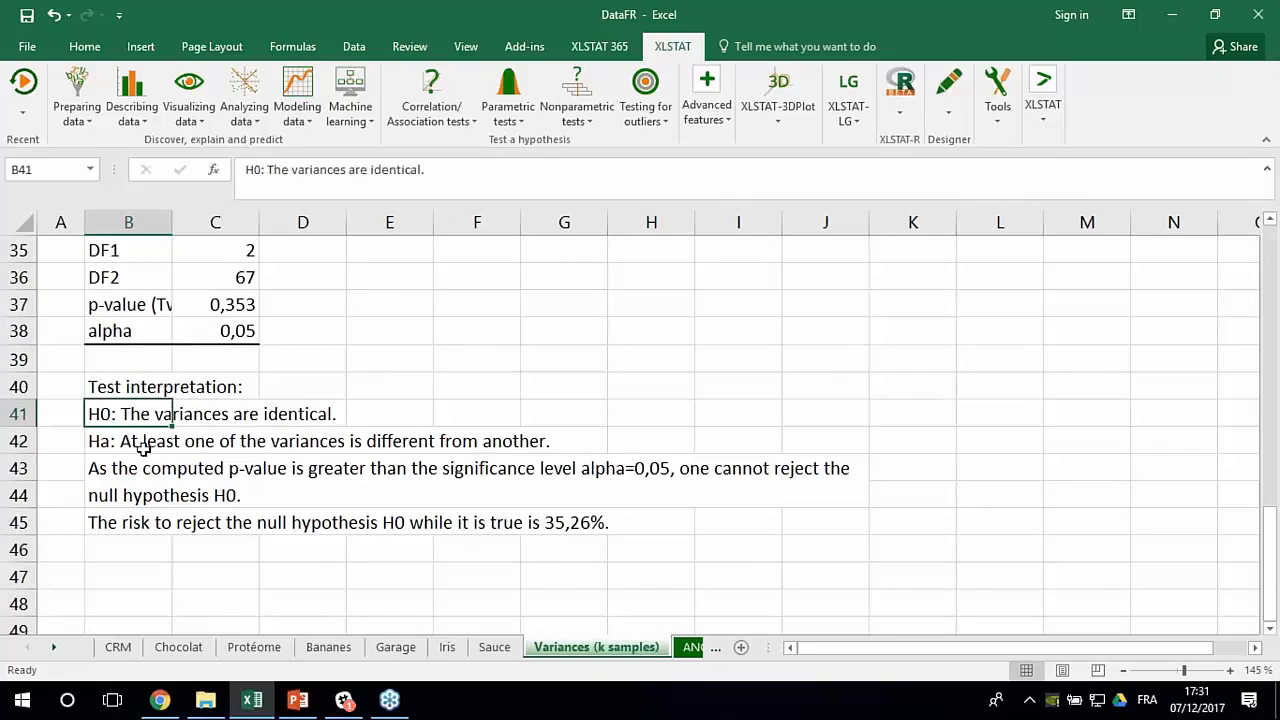
pyautogui.click(121, 449)
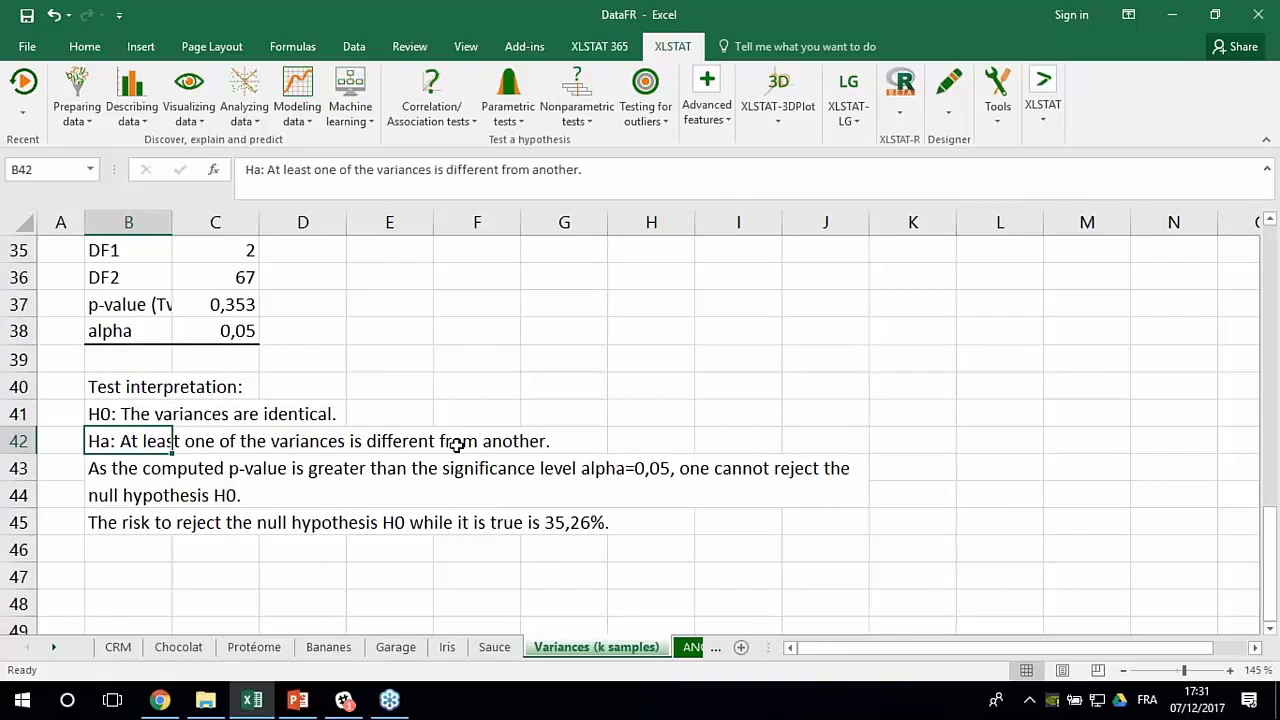
pyautogui.scroll(1, 185, 442)
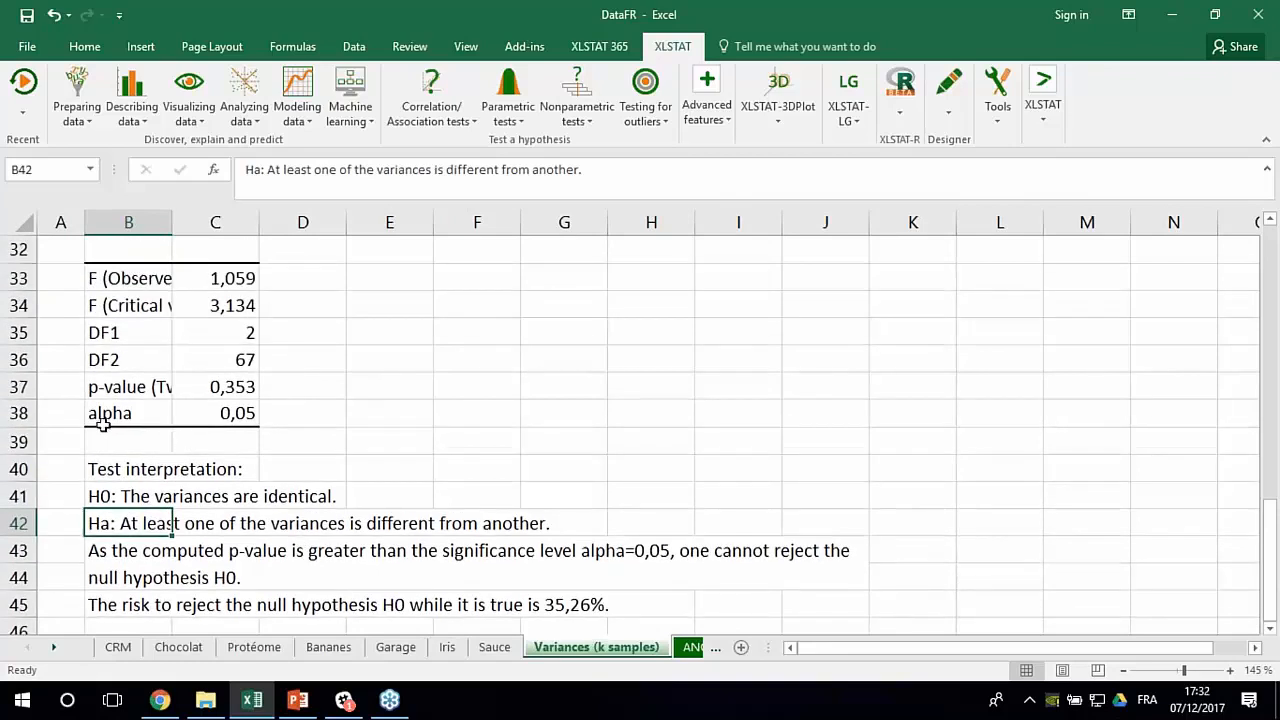
pyautogui.click(178, 390)
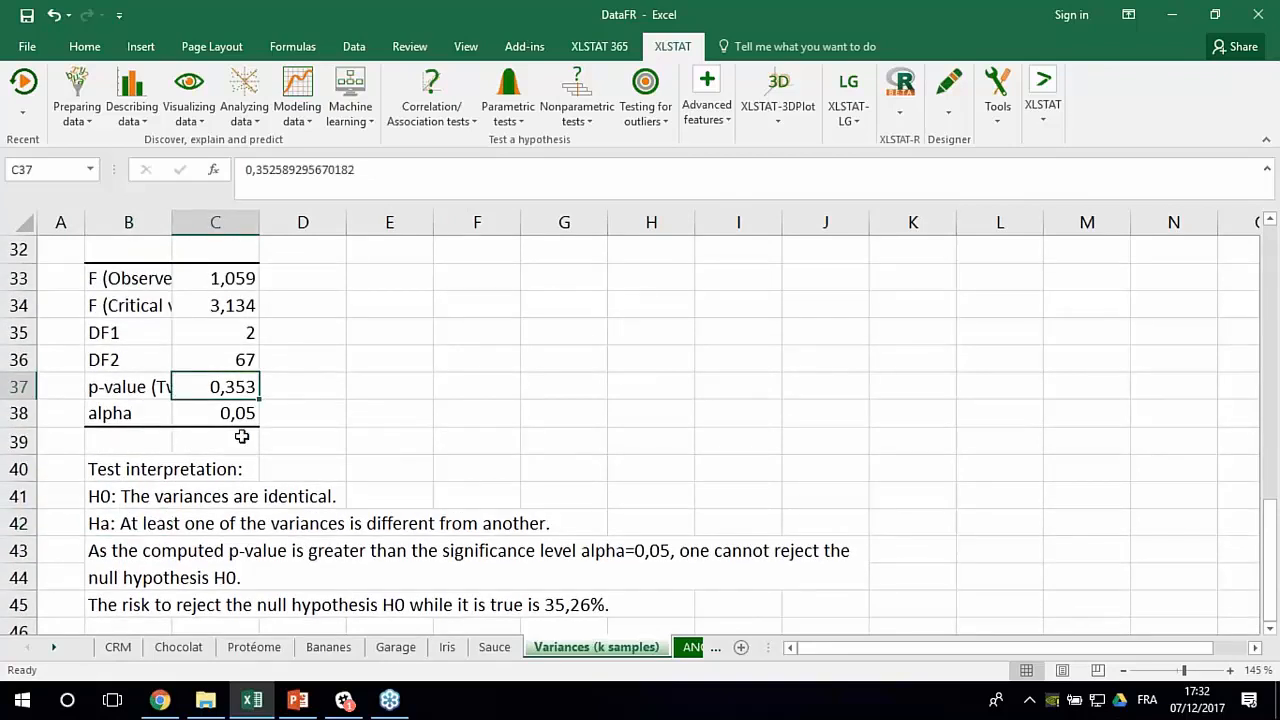
pyautogui.click(105, 496)
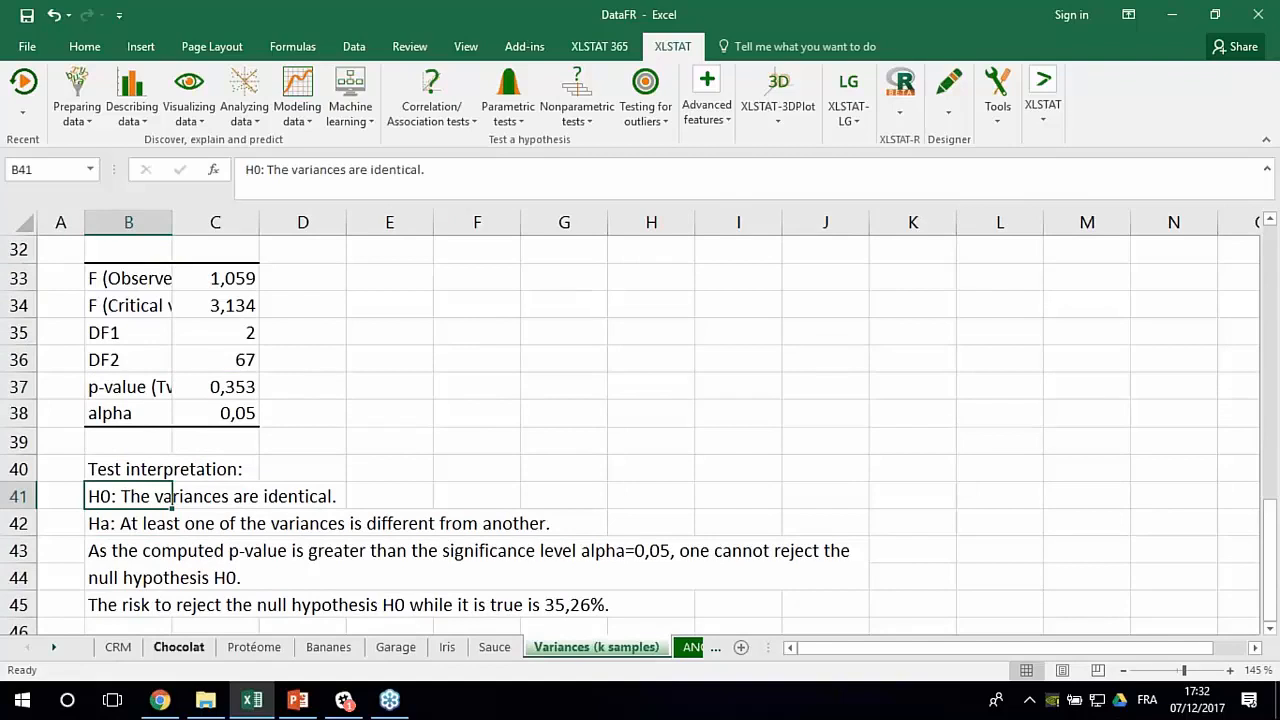
# - Switch to the PowerPoint presentation, start the slide show from slide 27 and advance to slide 30, "Checking for outliers"
pyautogui.click(297, 704)
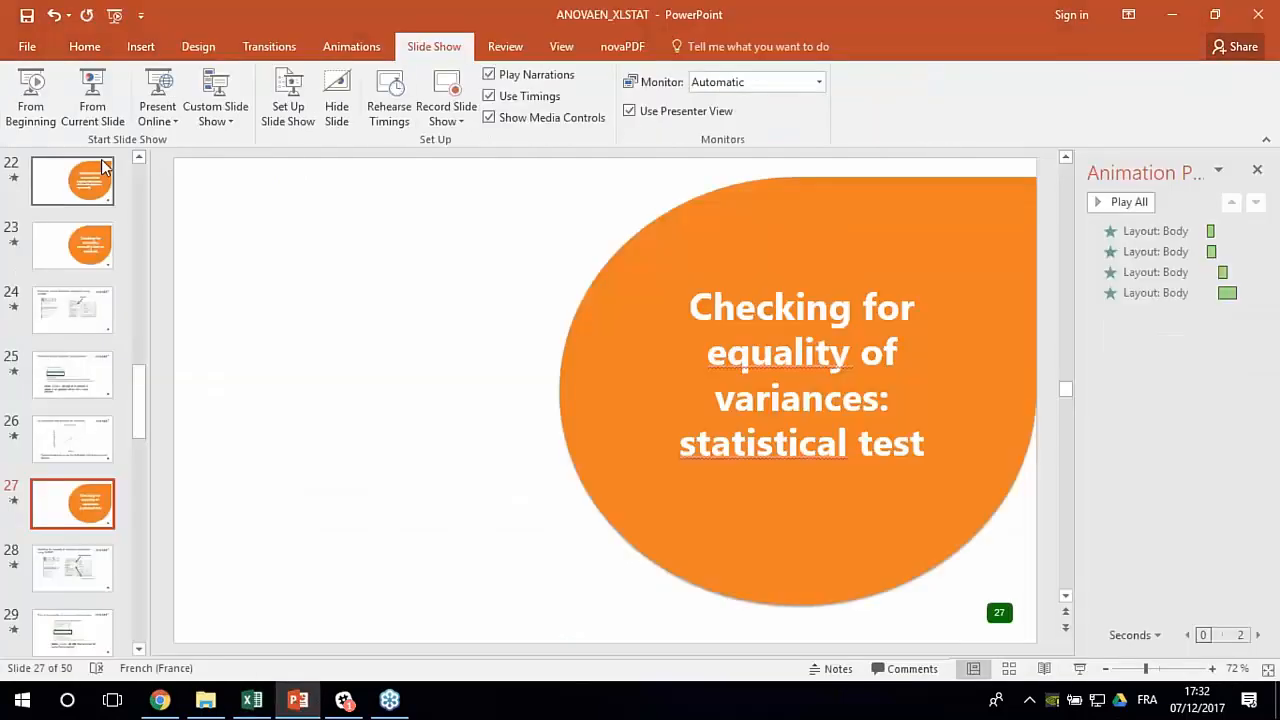
pyautogui.click(90, 95)
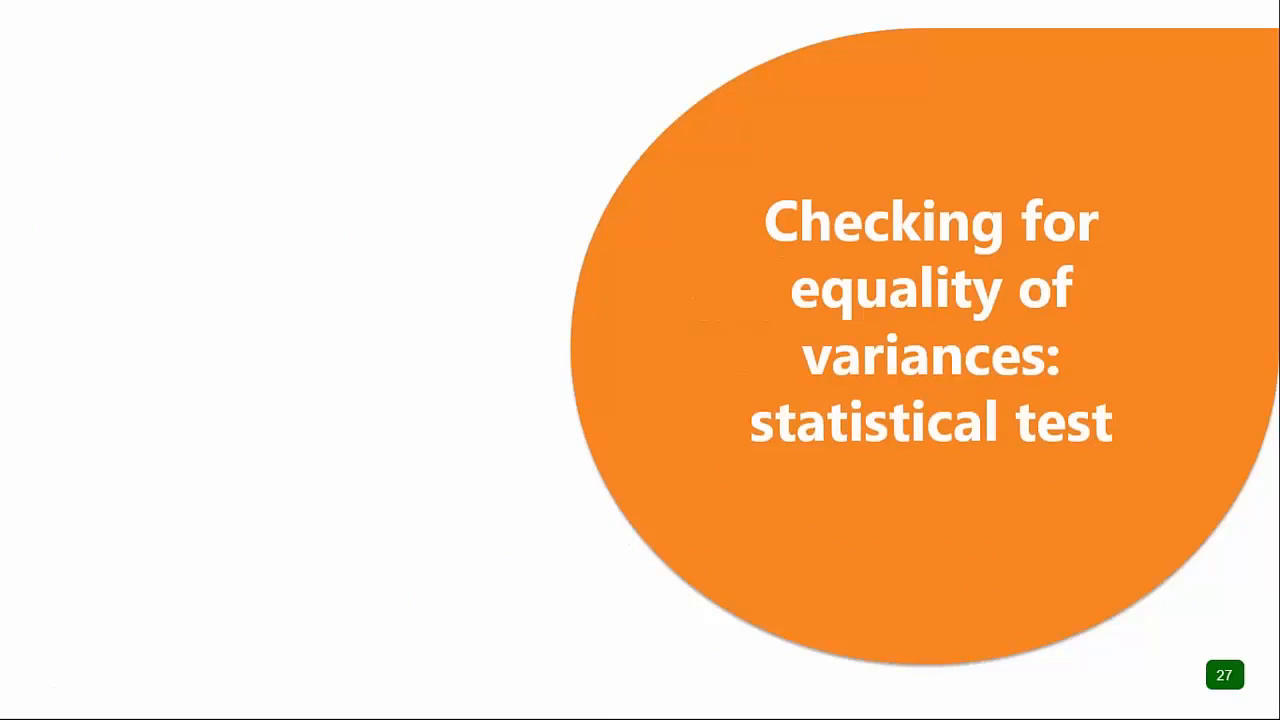
pyautogui.press('Right')
pyautogui.press('Right')
pyautogui.press('Right')
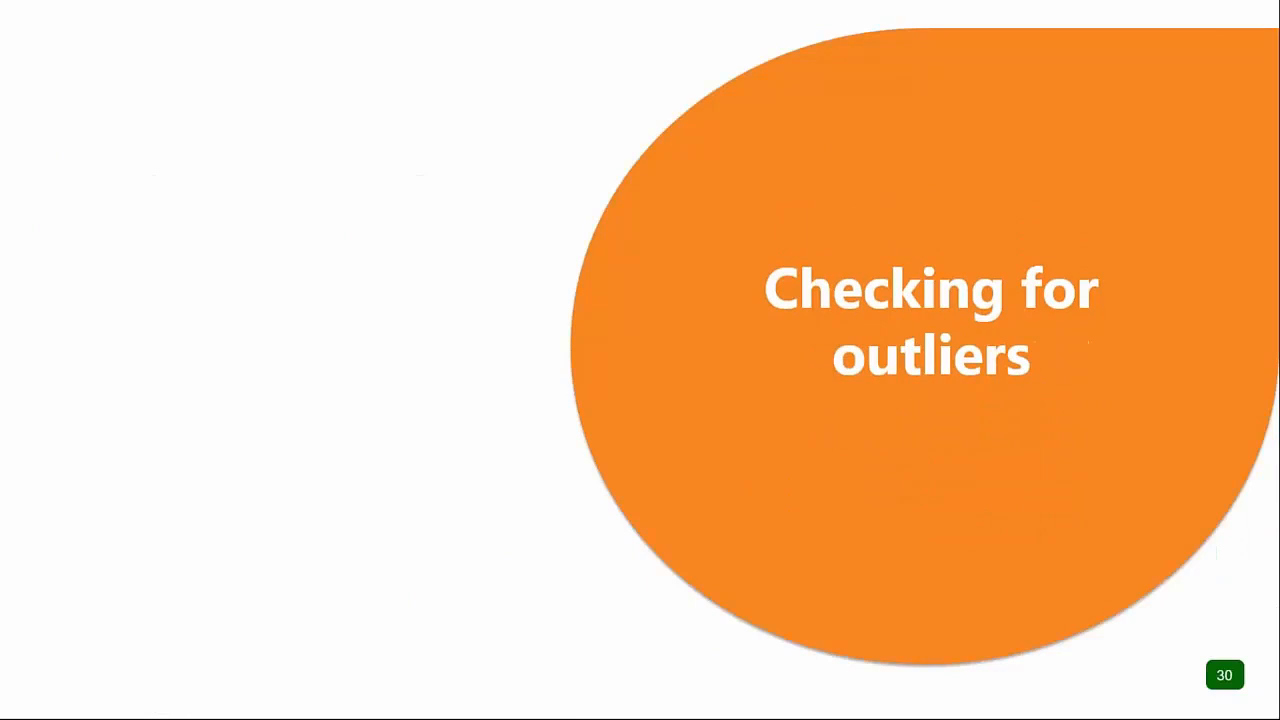